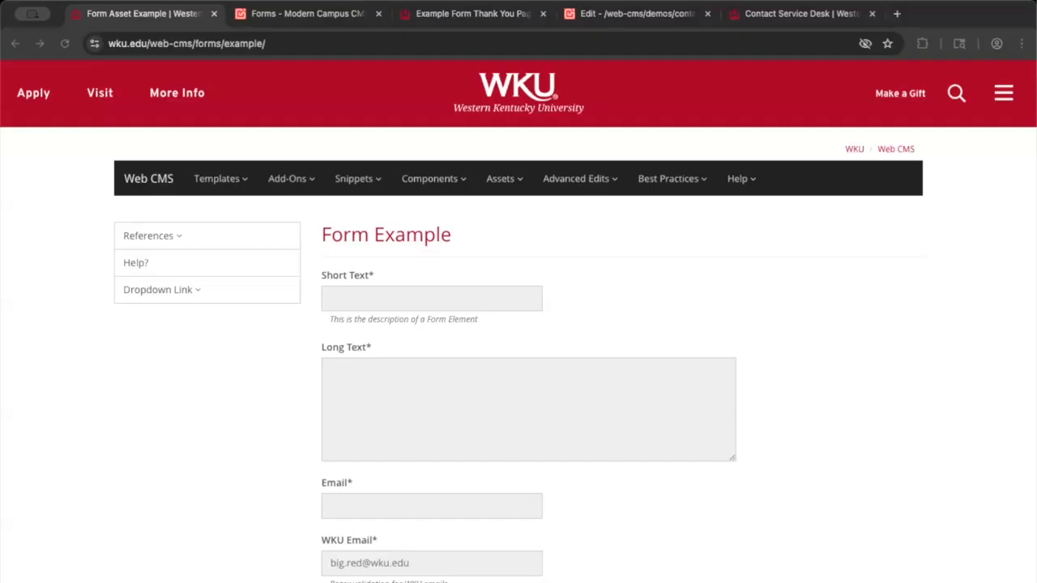
After viewing the WKU Form Example page's sample fields, switch to the Modern Campus CMS forms tab
click(319, 18)
Go to Content > Forms (Beta) and start a new form from the forms list
click(303, 83)
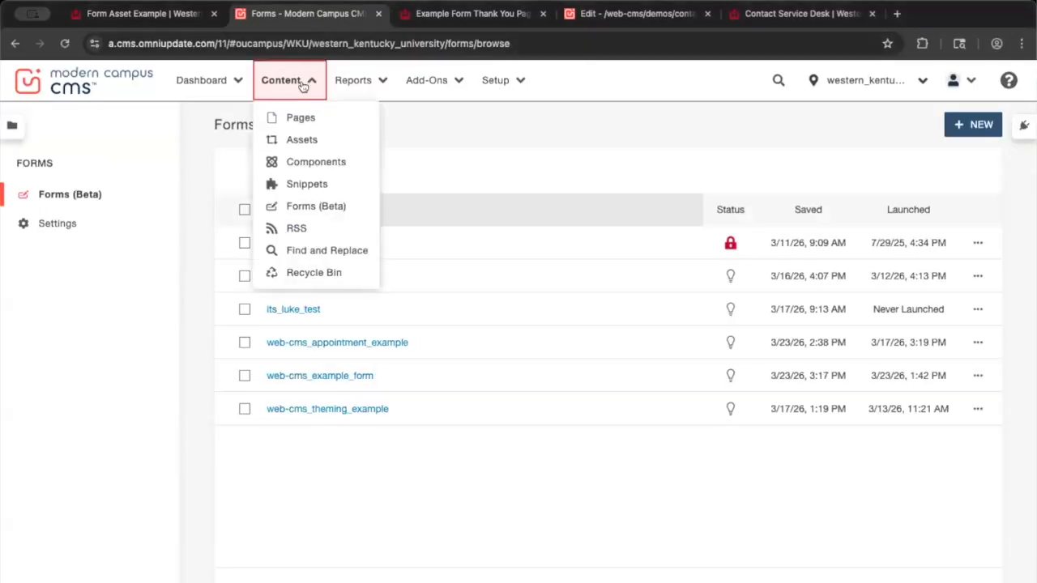
click(306, 207)
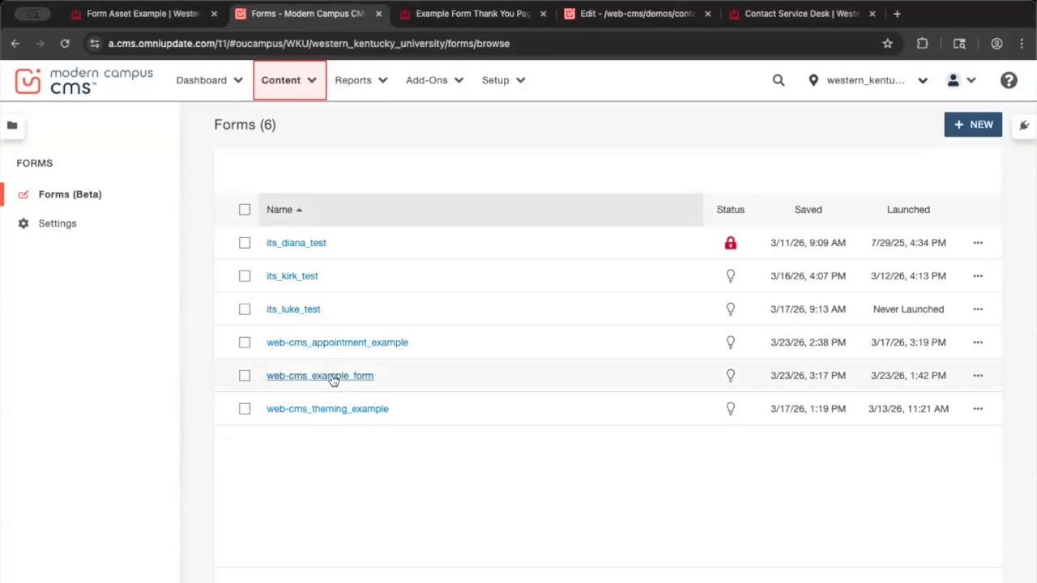
click(969, 377)
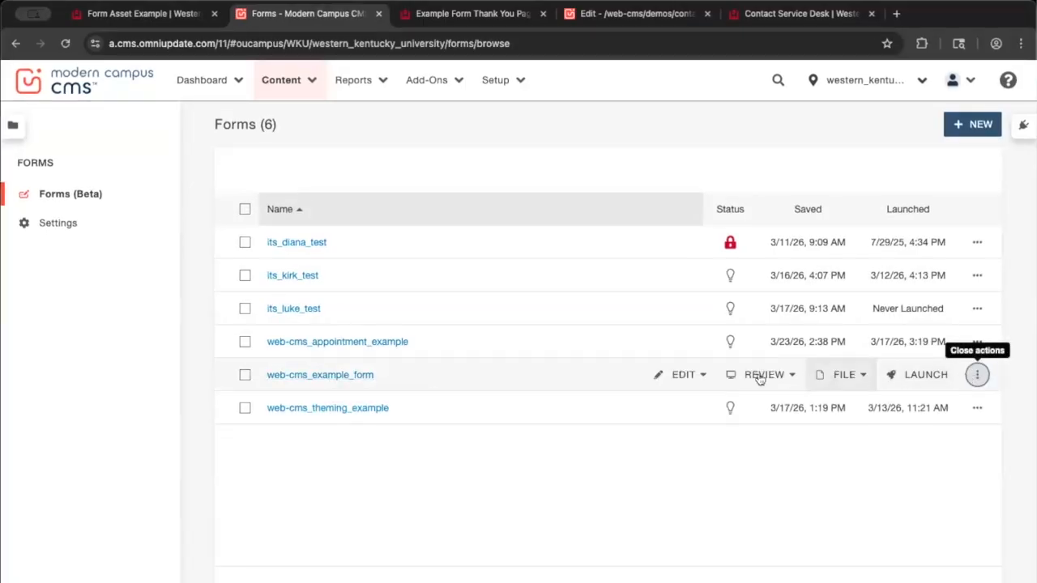
click(973, 127)
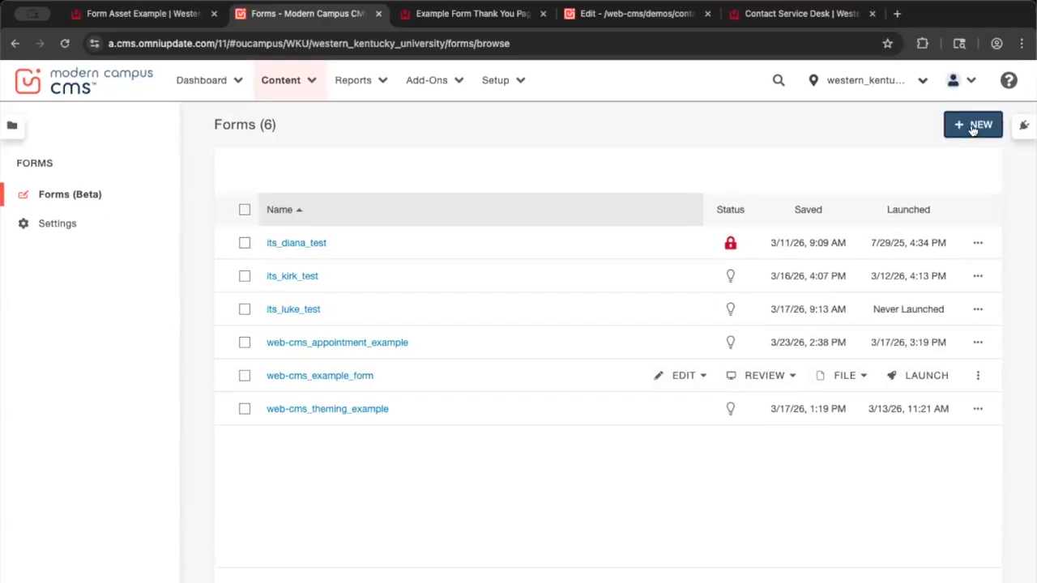
Name the new form web-cms_contact_form and create it
click(973, 128)
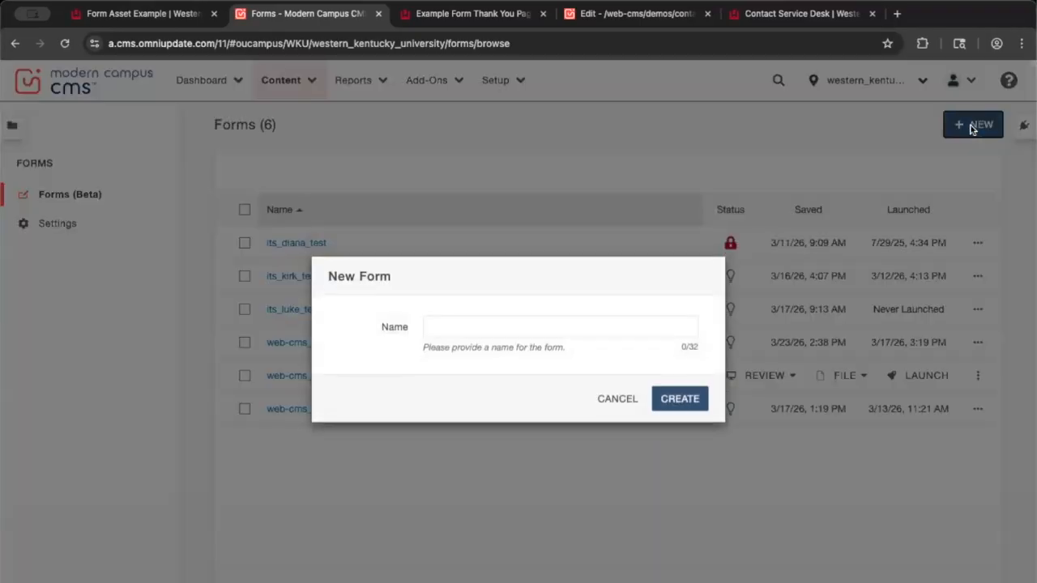
click(571, 331)
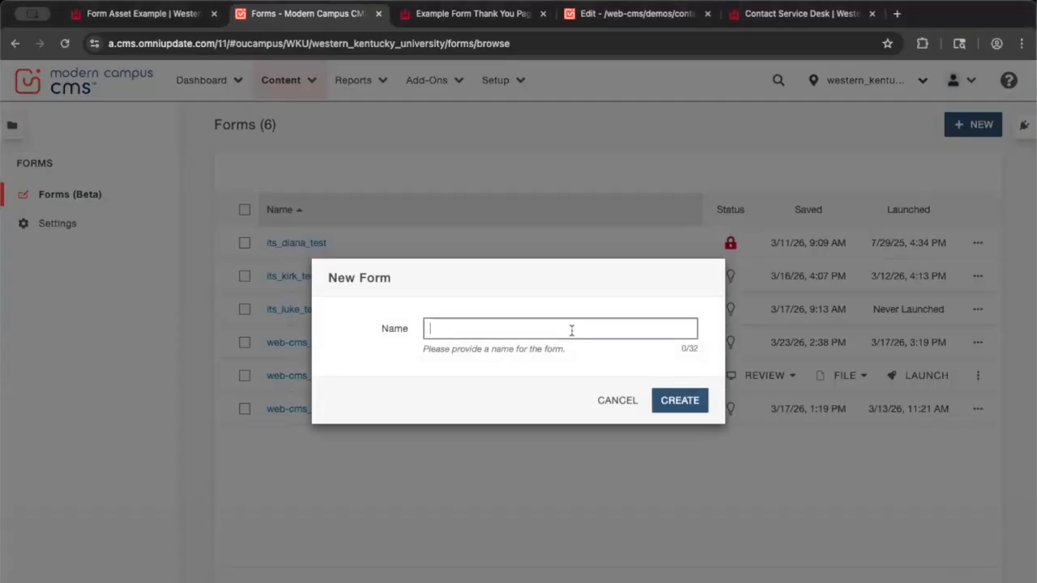
text(web-cms_contact_form)
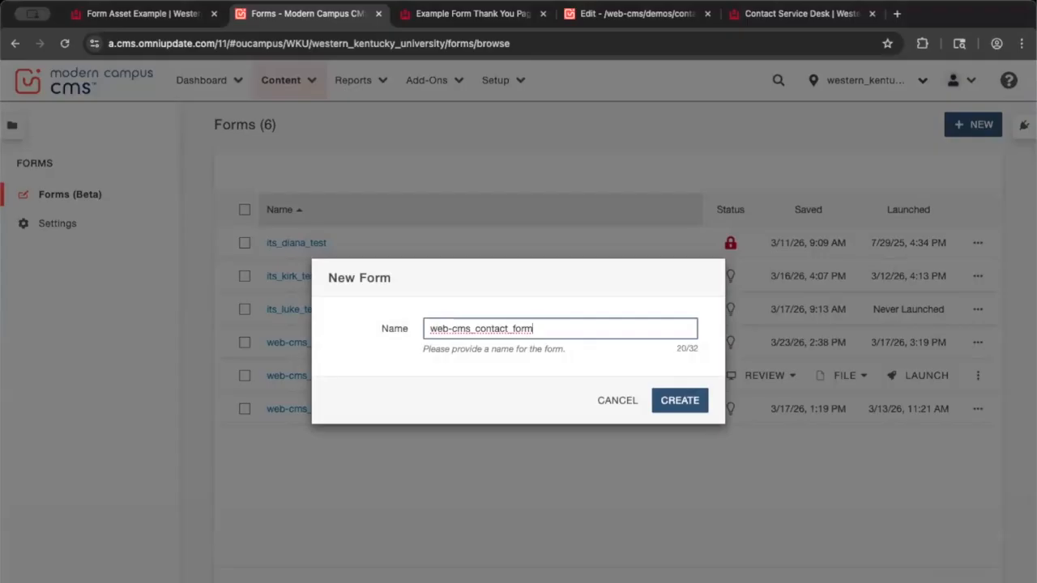
click(541, 358)
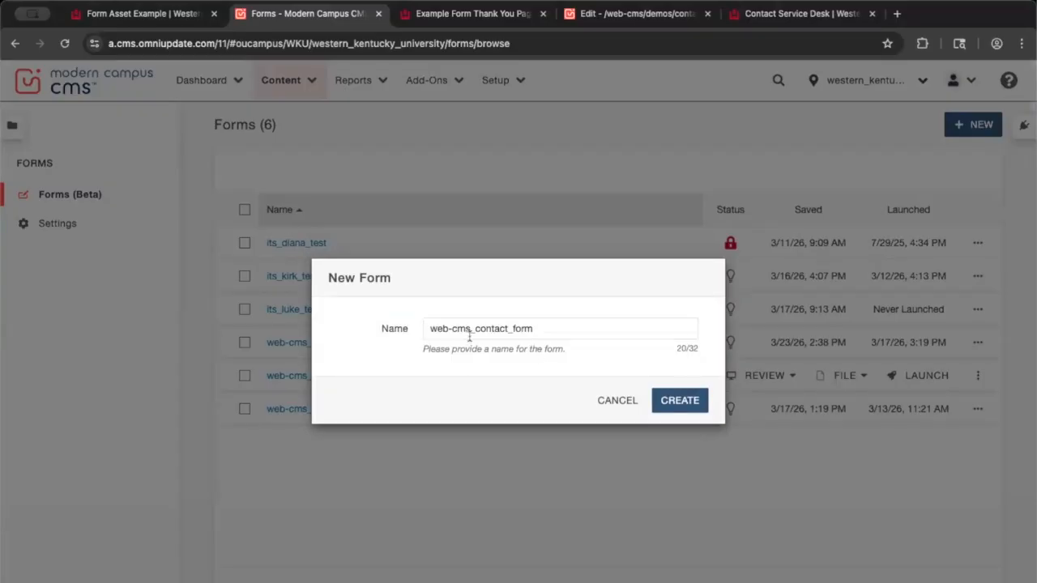
click(697, 403)
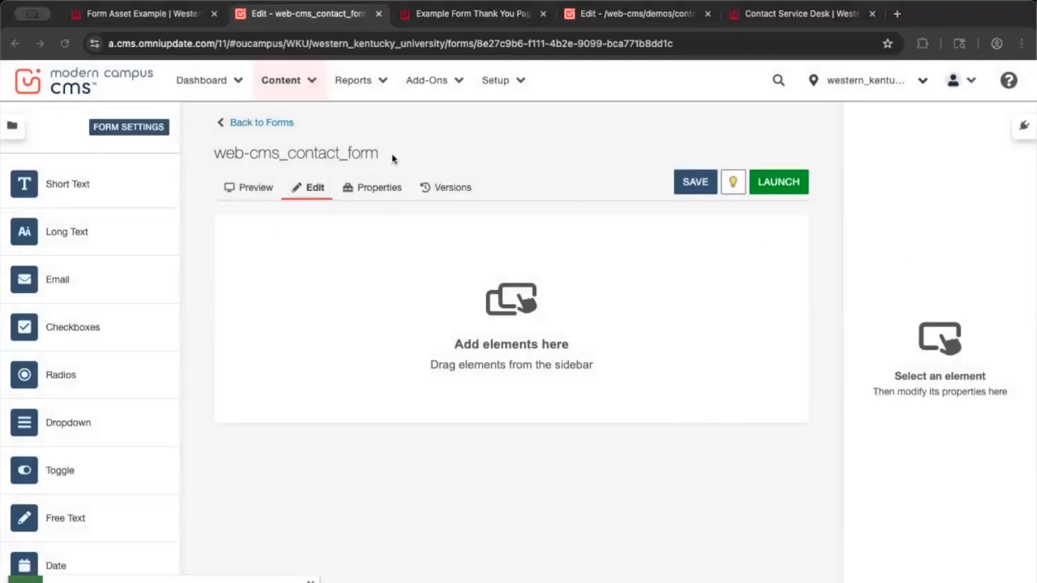
In the contact form's Properties > Access, set Access Group to aab_web-cms
click(381, 195)
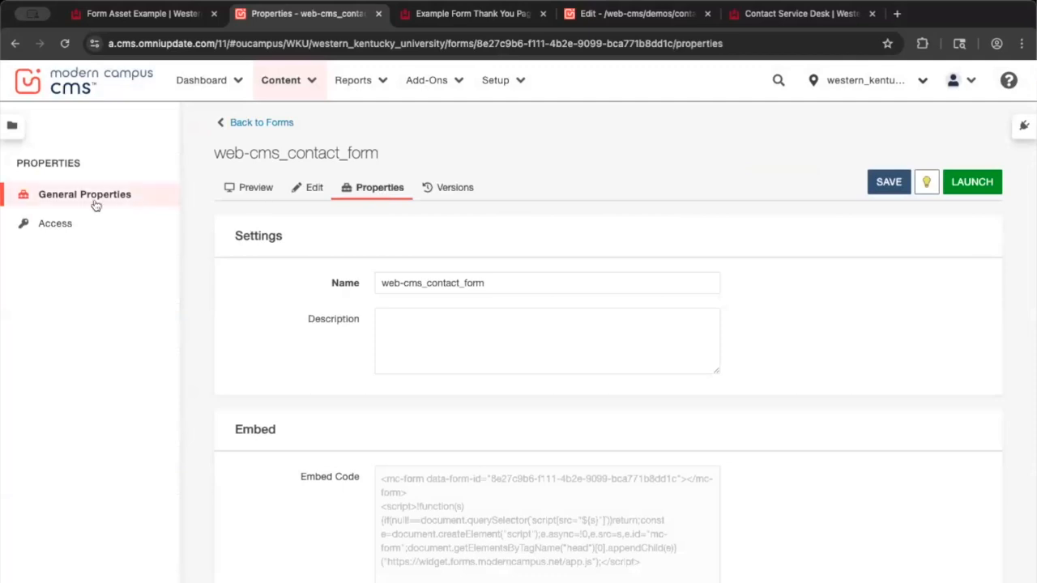
click(84, 231)
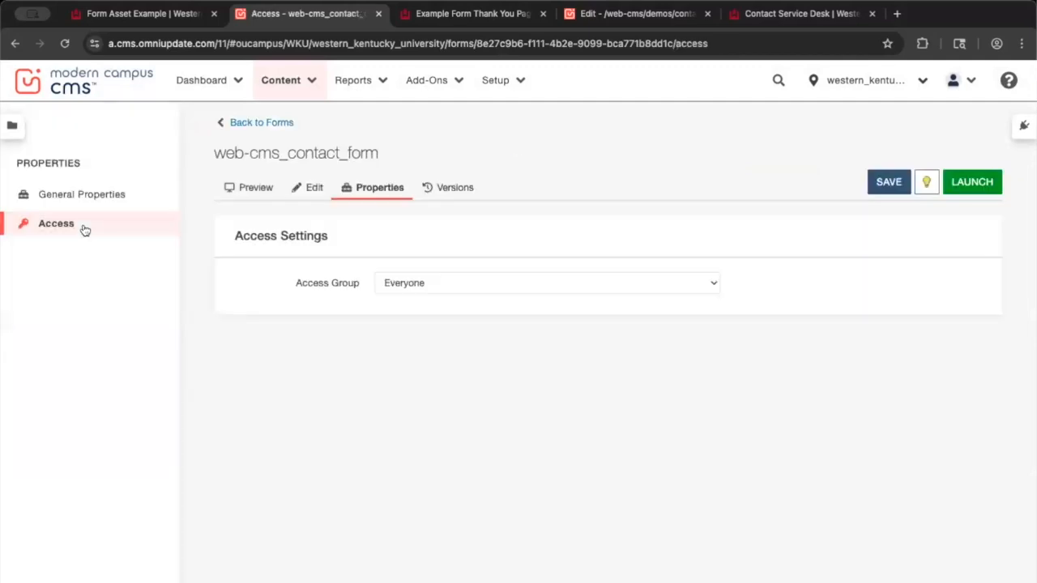
click(680, 288)
scroll(679, 284, up, 4)
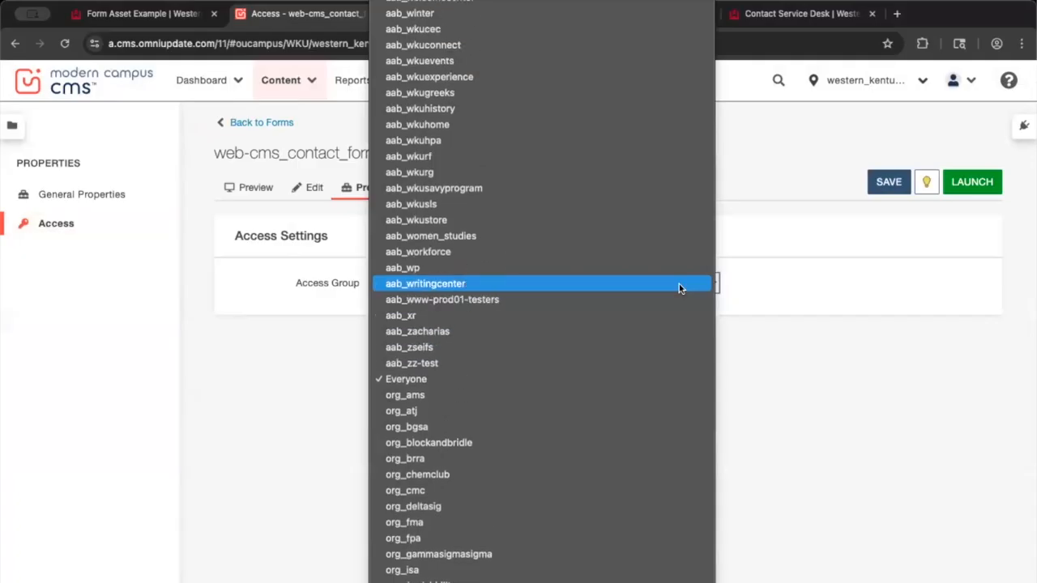
scroll(422, 257, up, 4)
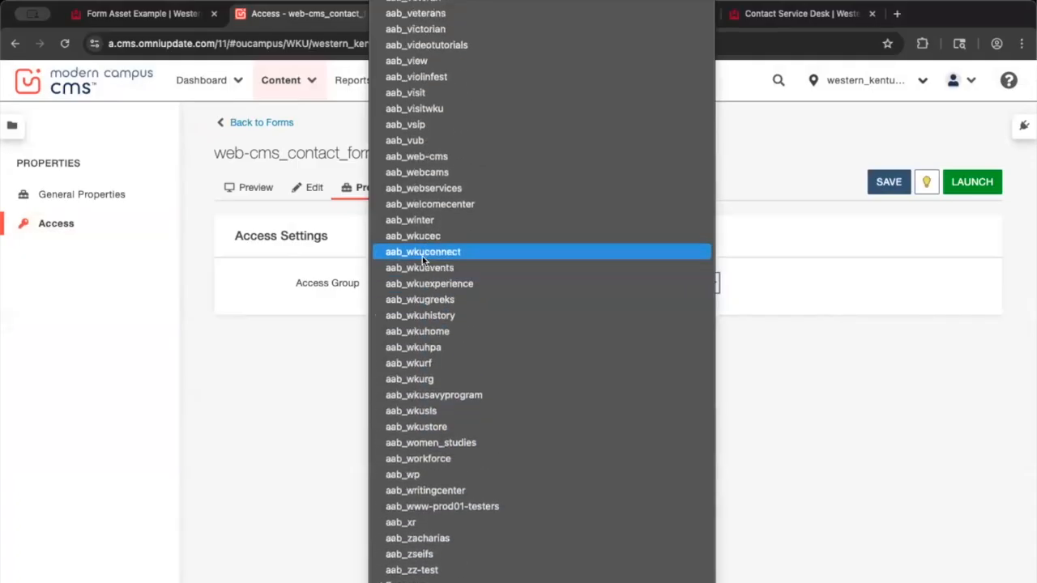
click(416, 157)
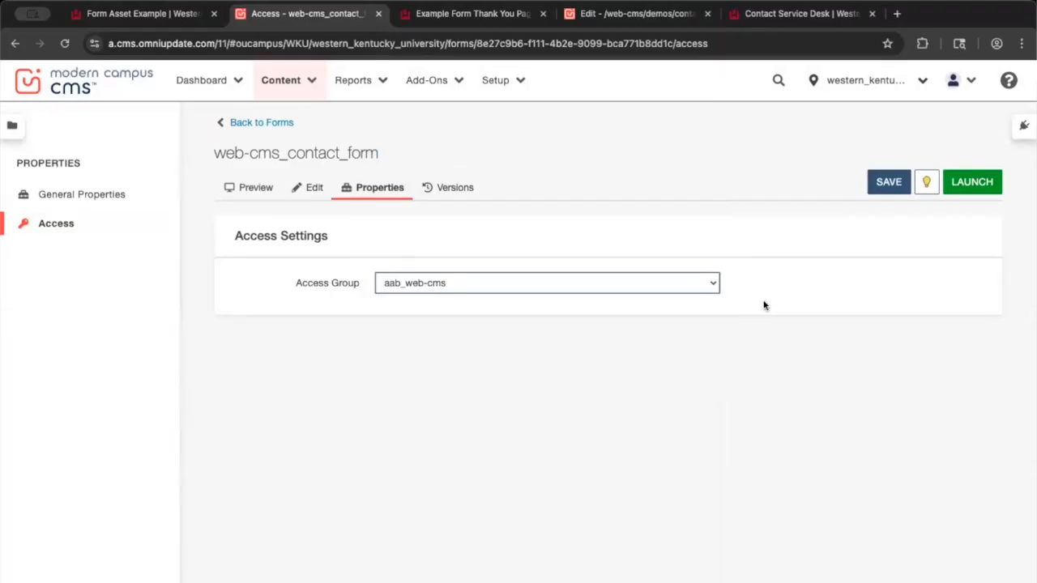
Save the access group change and go back to the contact form's Edit view
click(886, 185)
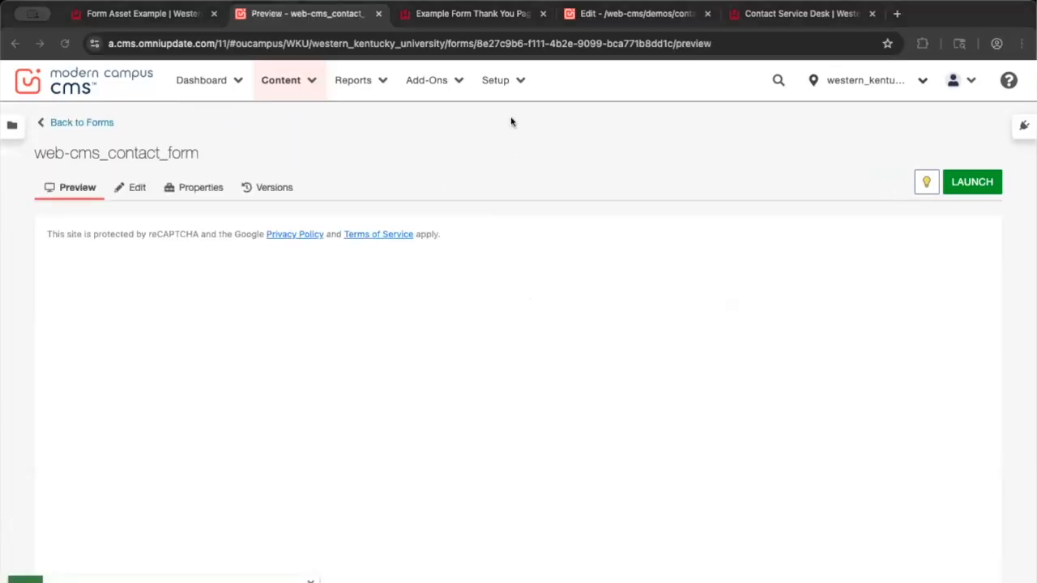
click(133, 189)
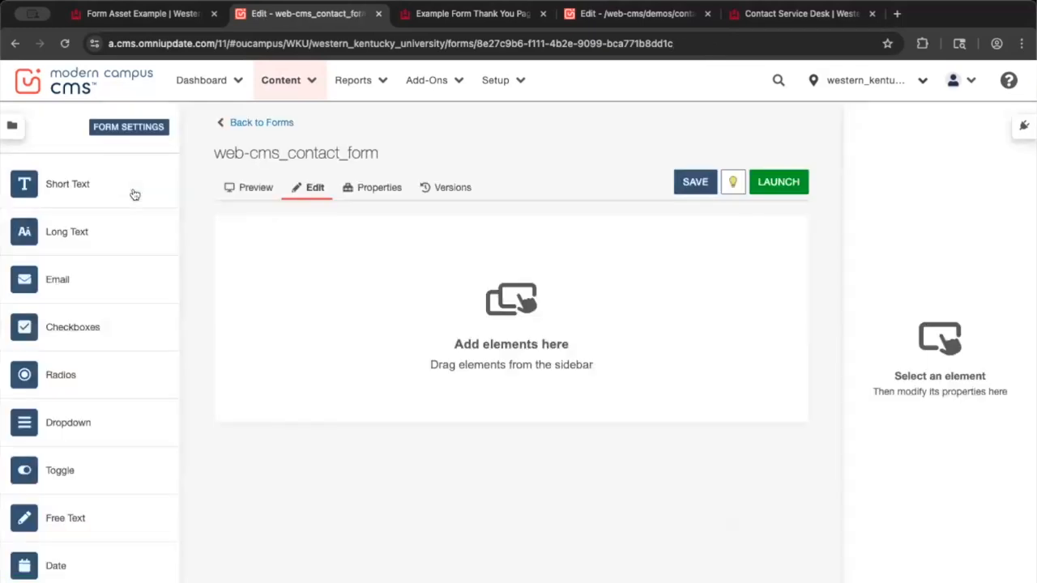
Open Form Settings and keep Show Message as the success behavior
click(126, 134)
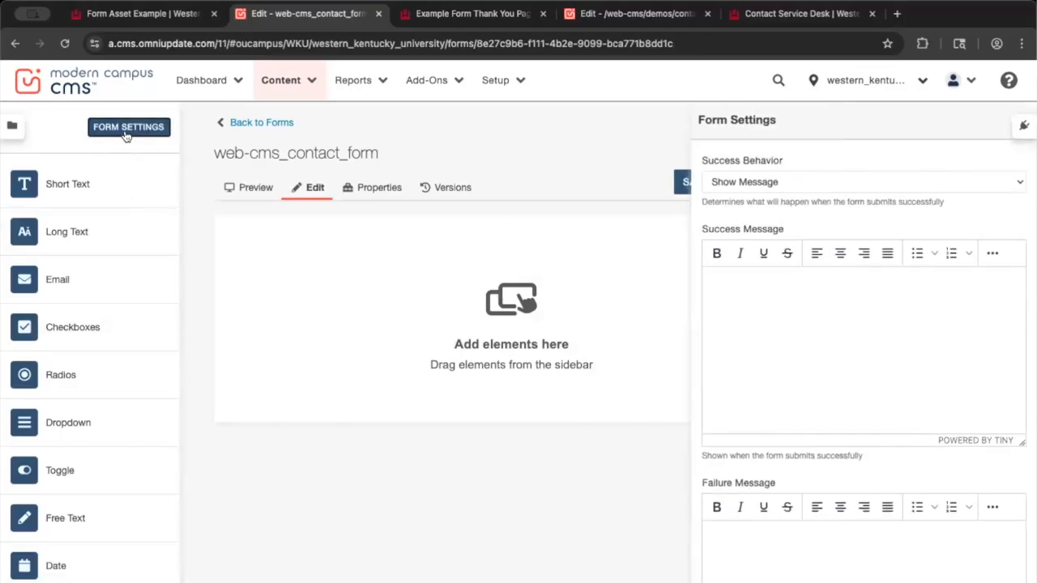
drag(806, 125, 694, 126)
click(844, 123)
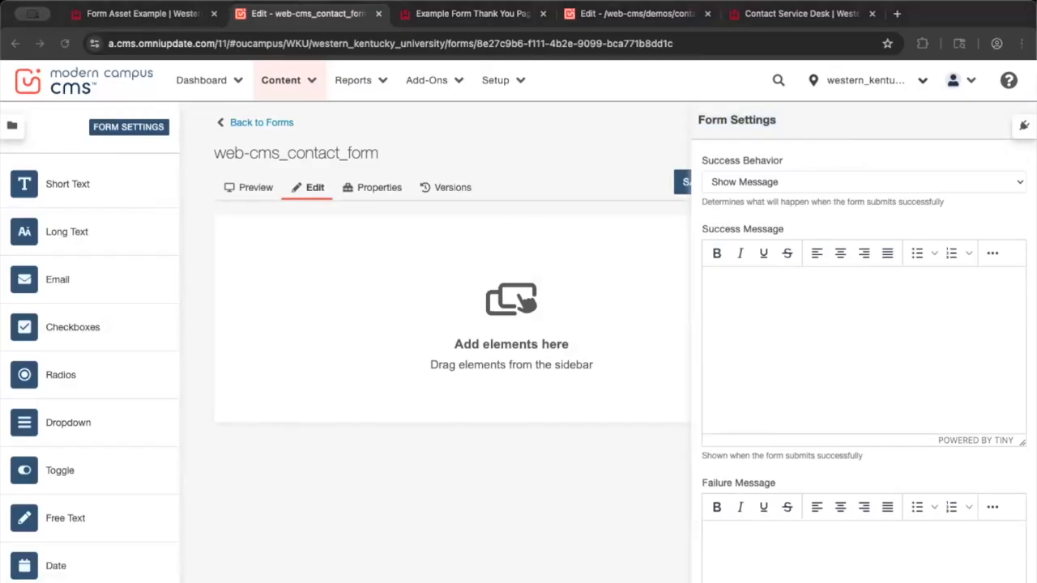
scroll(845, 262, down, 1)
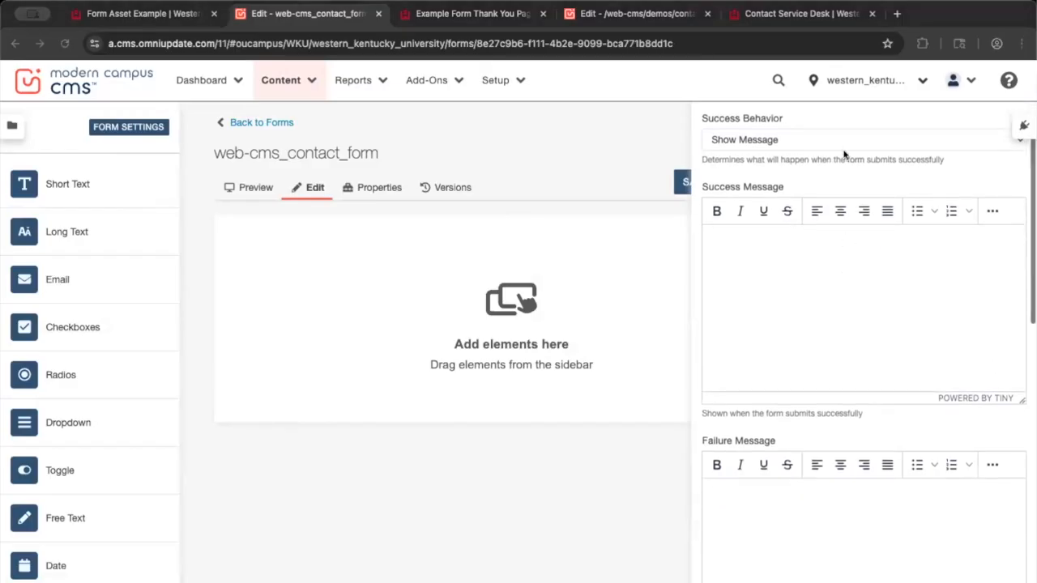
click(831, 120)
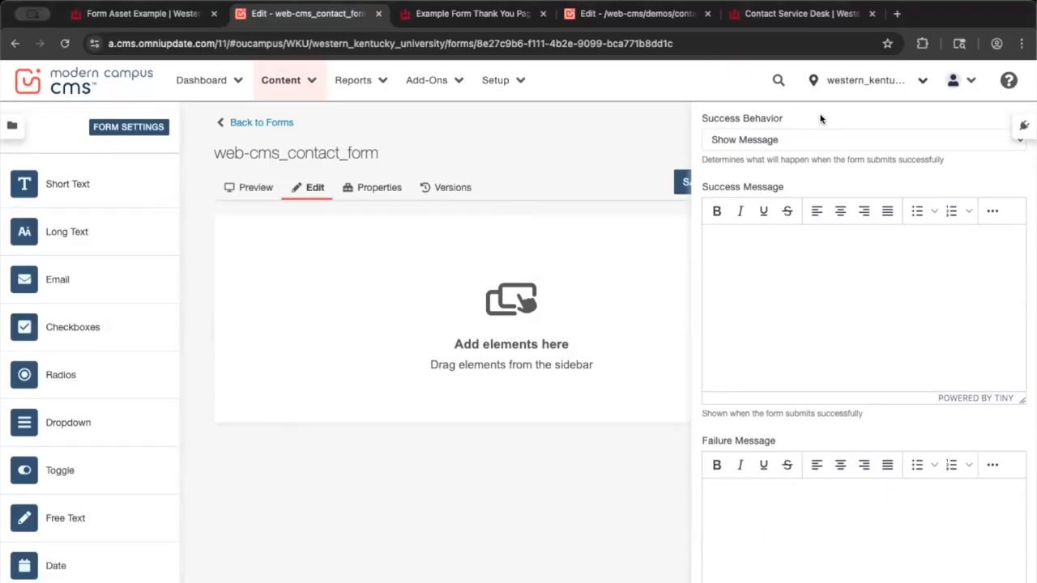
click(824, 139)
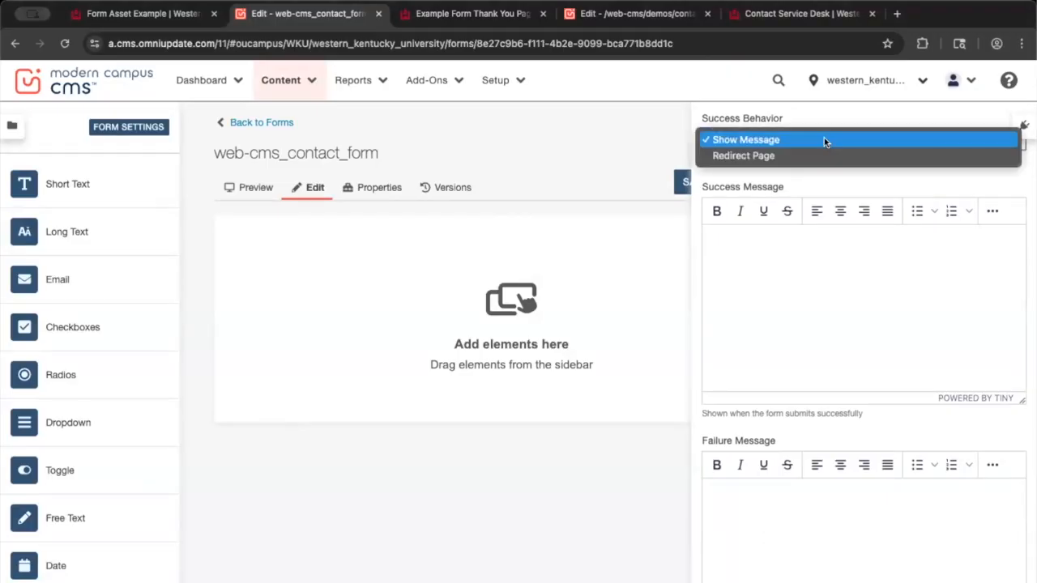
click(911, 116)
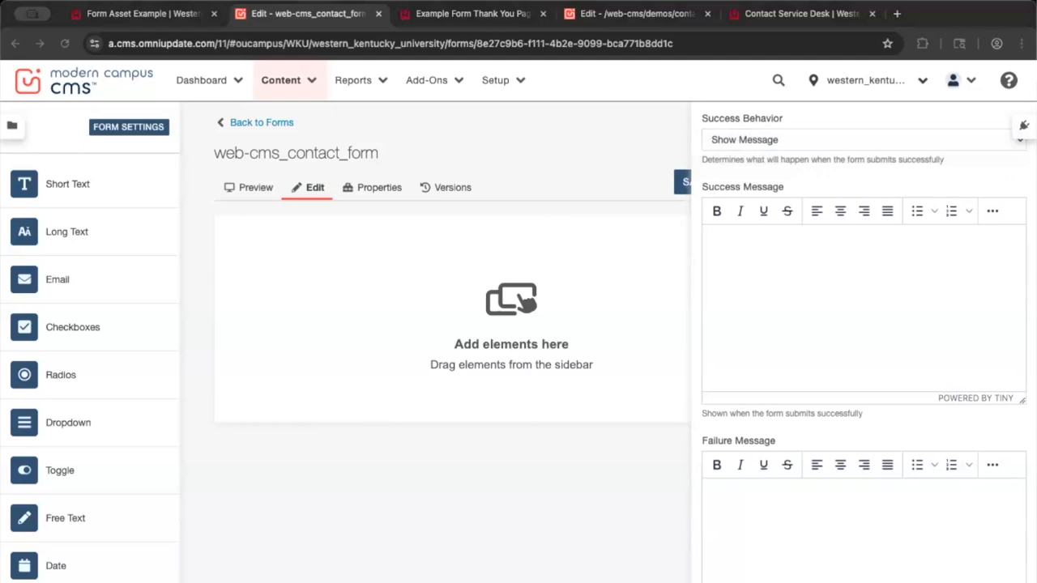
Paste custom Success and Failure messages linking to the ITS Service Desk
click(785, 239)
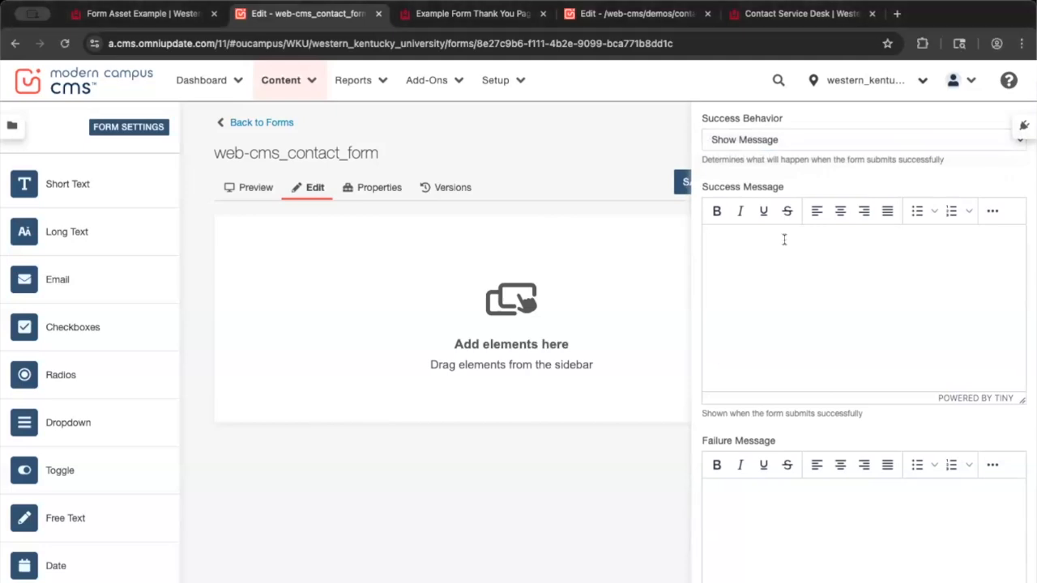
text(Success! This is a custom success message example. You can add extra info here like contact information. Thank you for your submission! If you have any questions or need assistance, please contact the ITS Service Desk.)
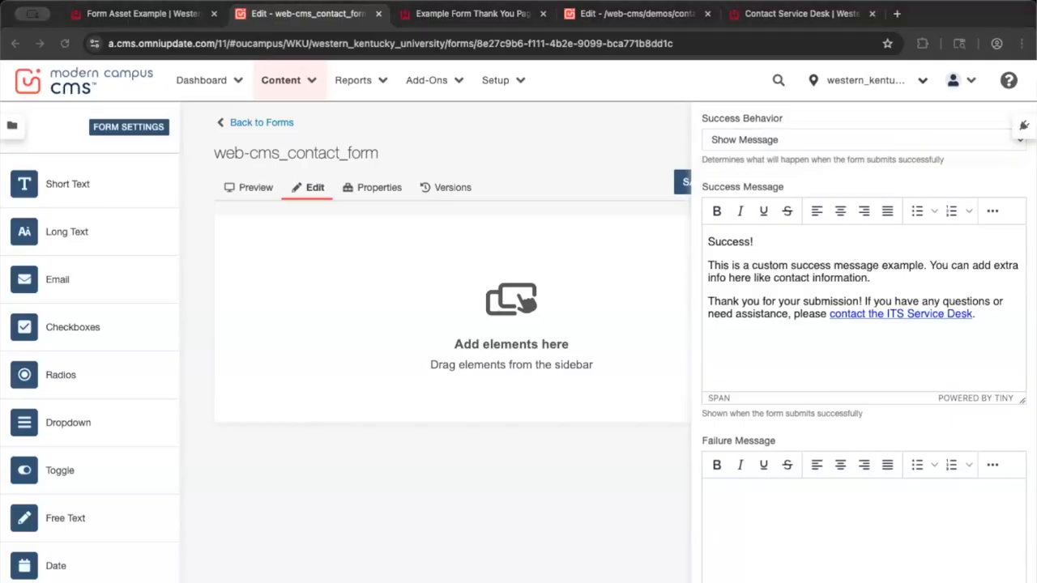
click(768, 488)
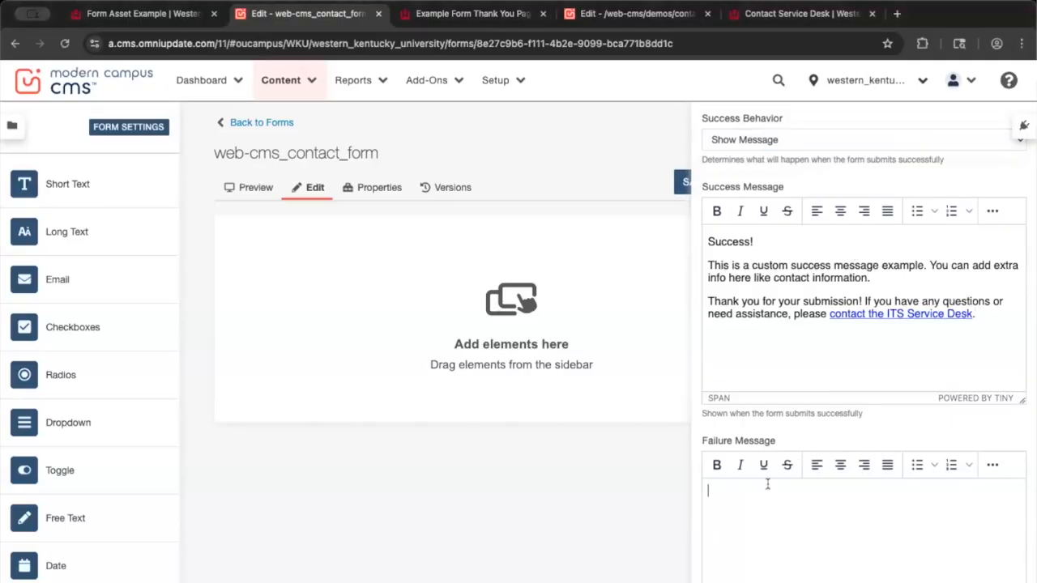
text(Uh oh! This is a custom failure message. You can add extra info here like contact information. Something went wrong. Please try again. If you continue to receive this message, please contact the ITS Service Desk.)
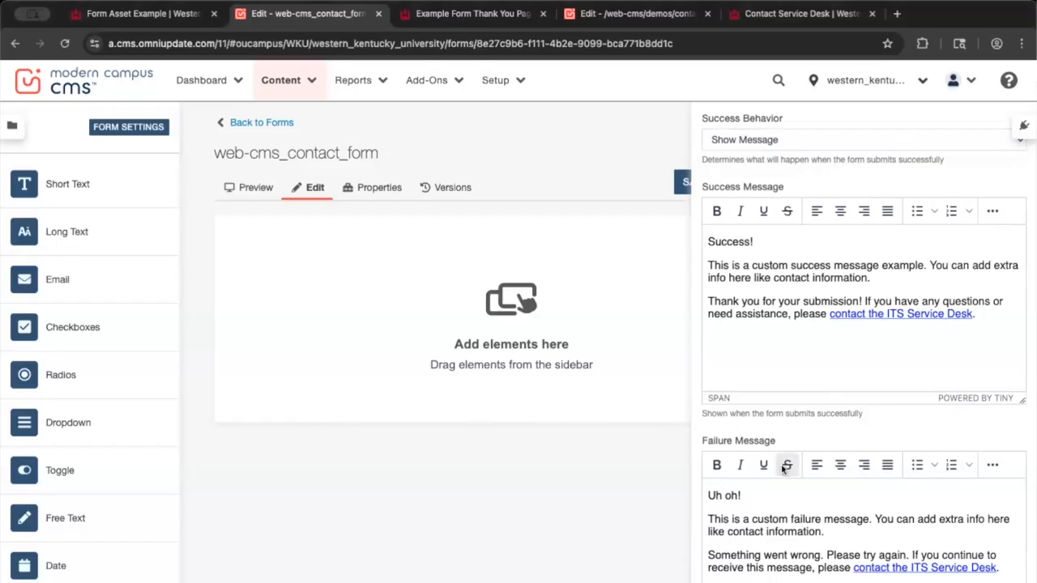
scroll(782, 469, up, 1)
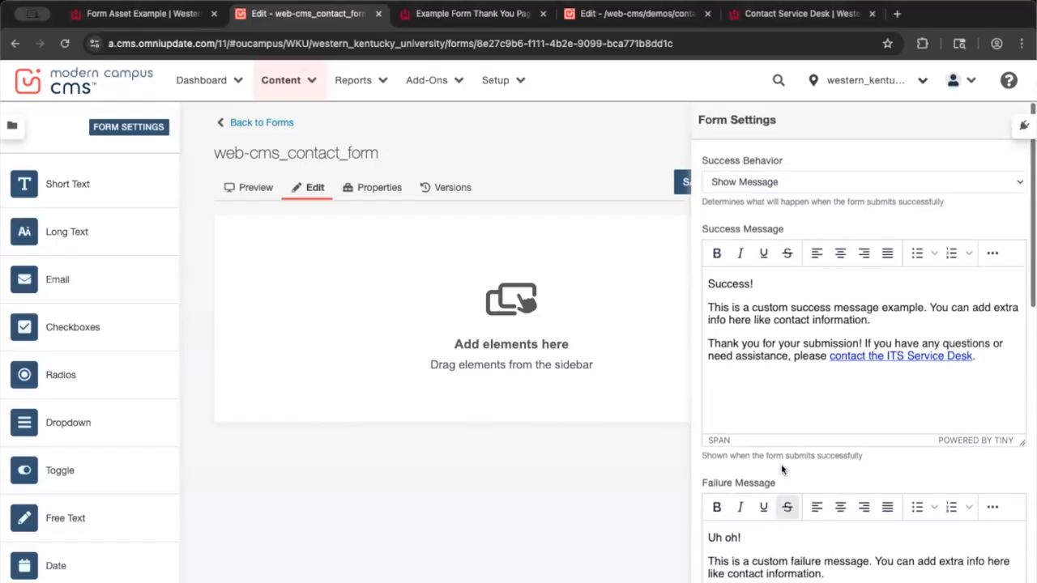
click(830, 184)
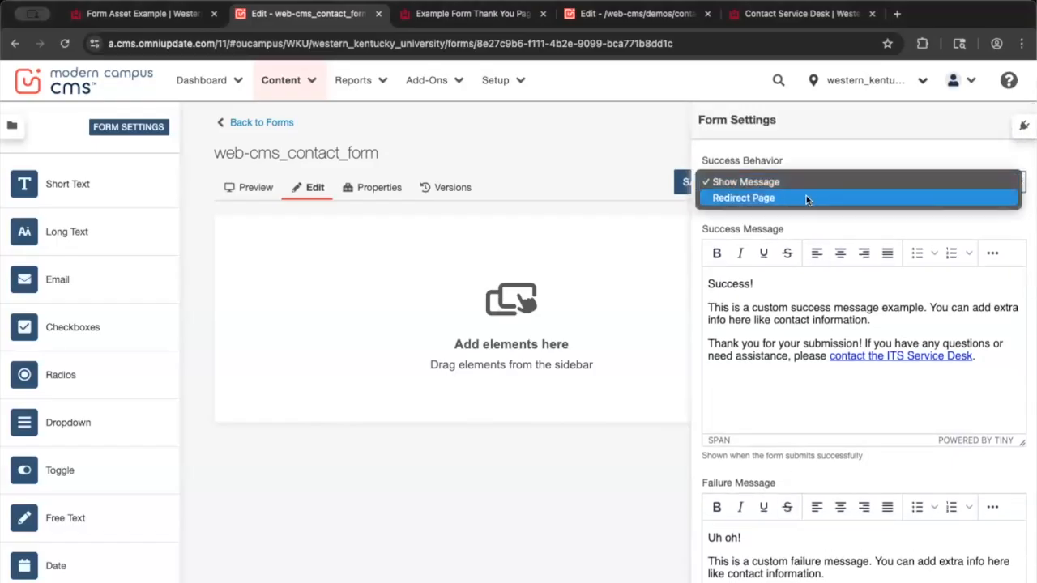
click(756, 198)
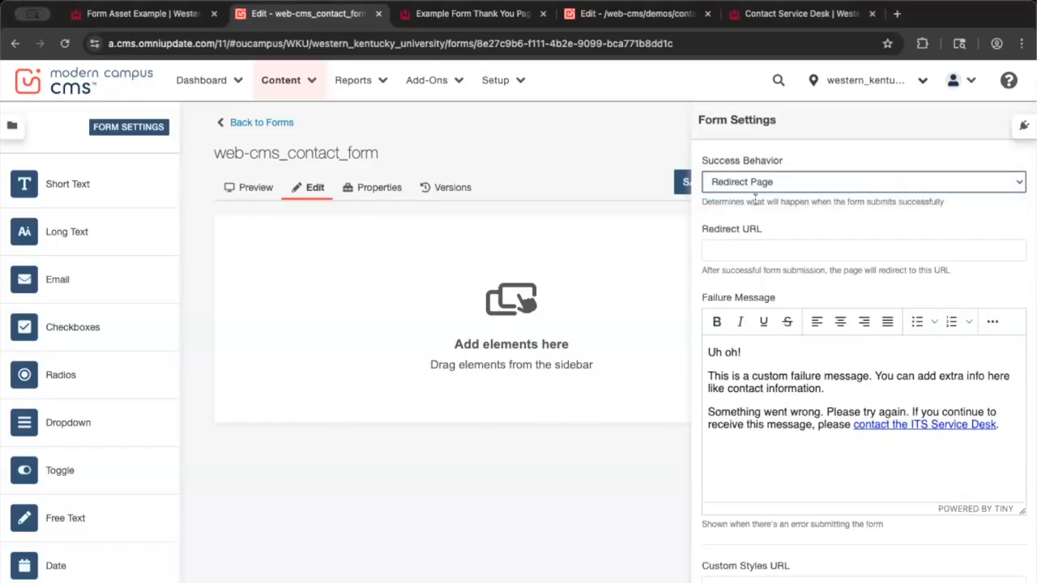
click(503, 22)
scroll(591, 308, down, 2)
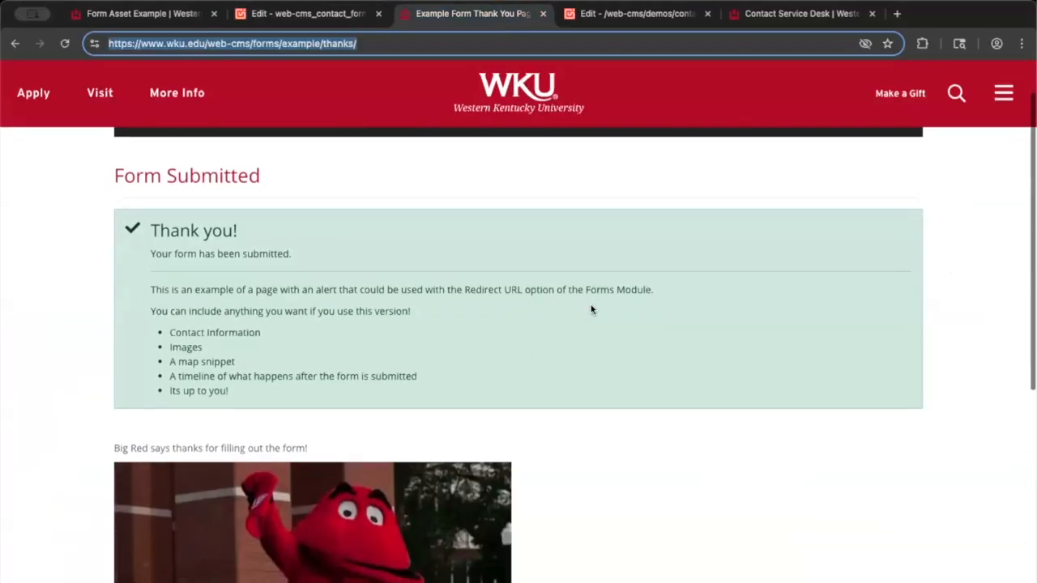
drag(442, 44, 95, 42)
key(ctrl+c)
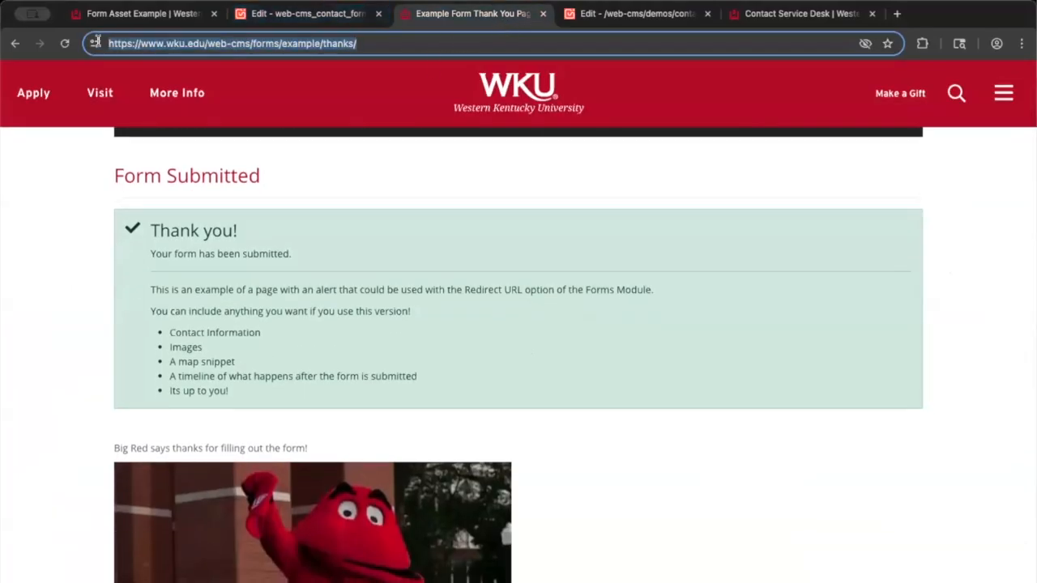
click(324, 14)
click(785, 250)
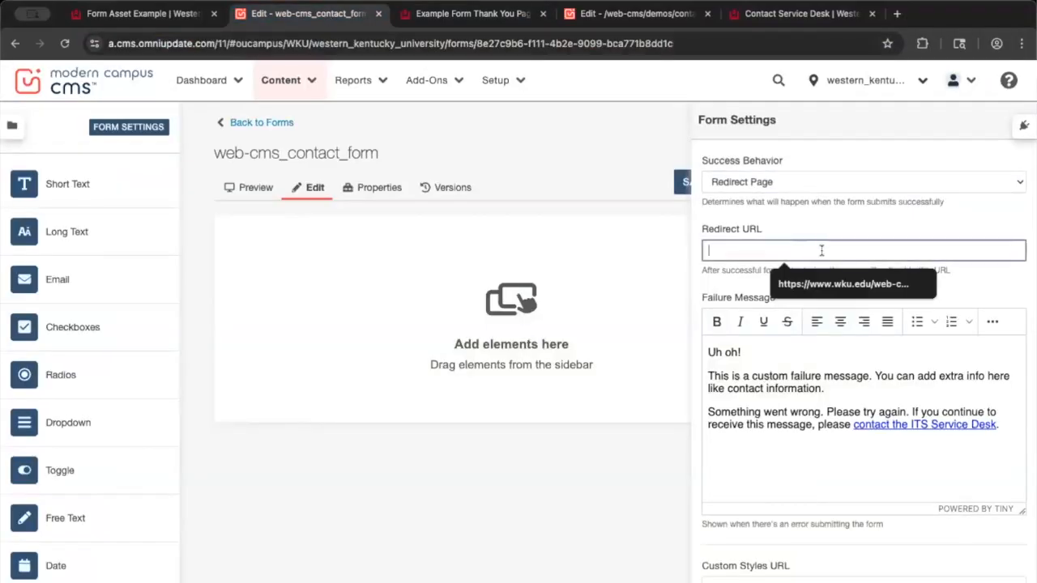
key(ctrl+v)
click(843, 216)
Recheck the thank-you page and review the Custom Styles URL setting
click(475, 15)
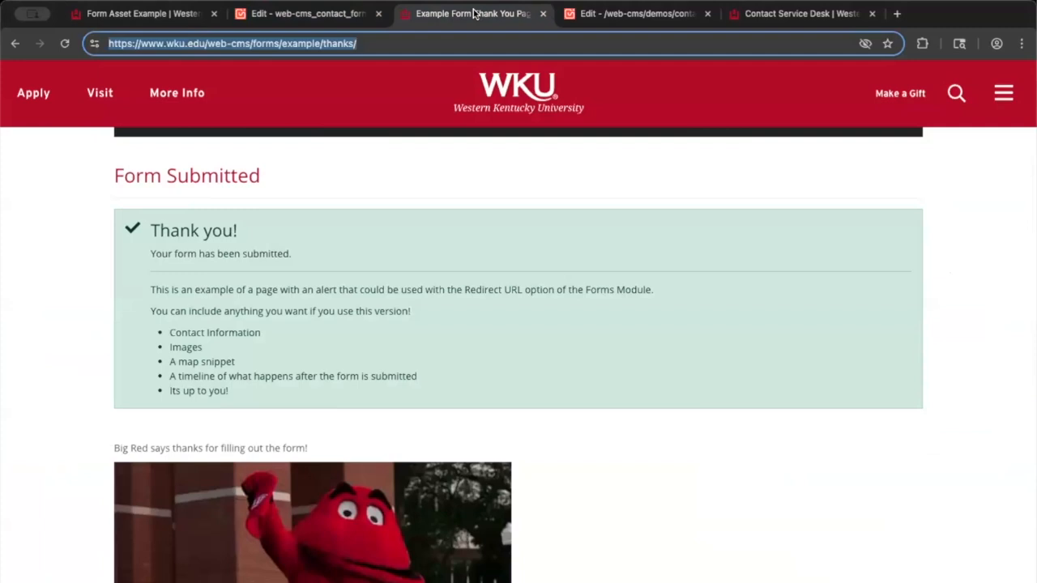
click(296, 15)
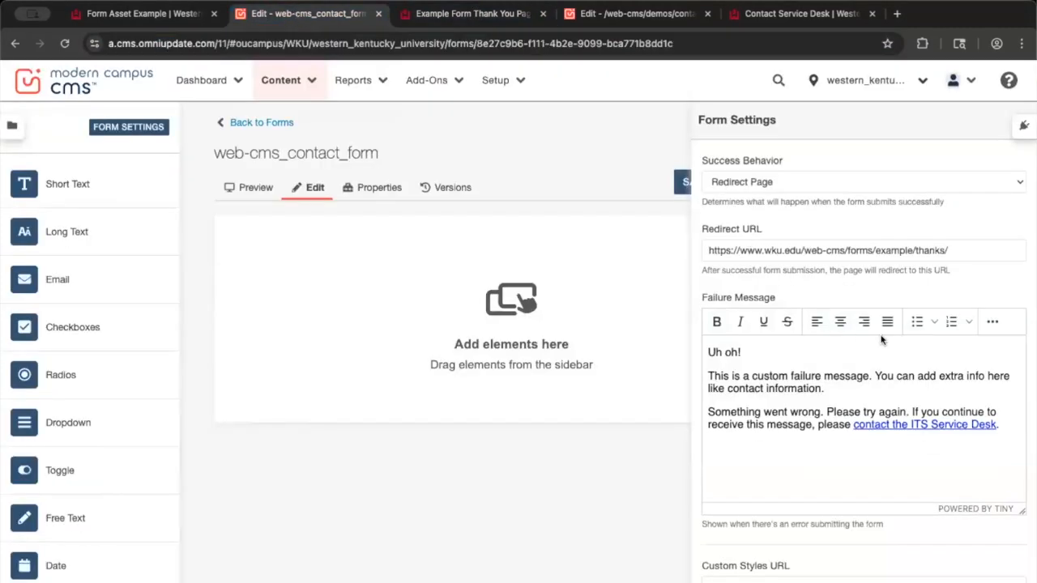
scroll(874, 376, down, 5)
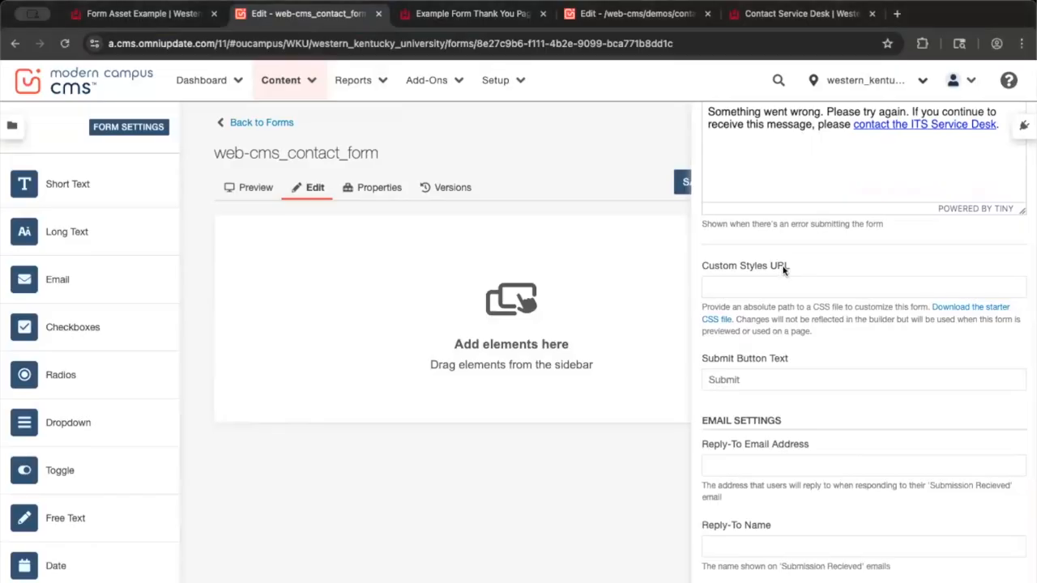
drag(702, 267, 794, 266)
scroll(794, 267, up, 1)
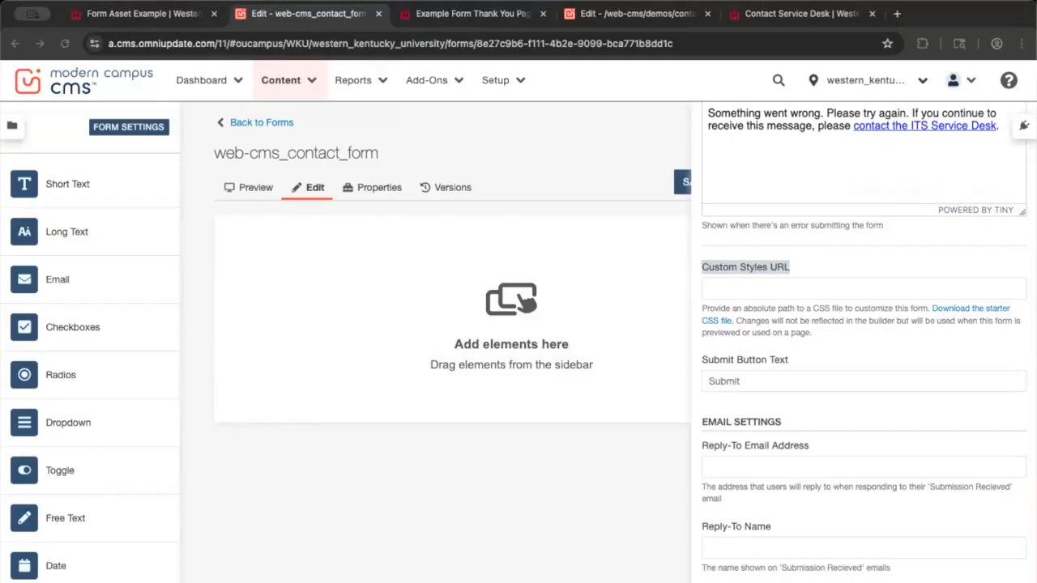
click(132, 16)
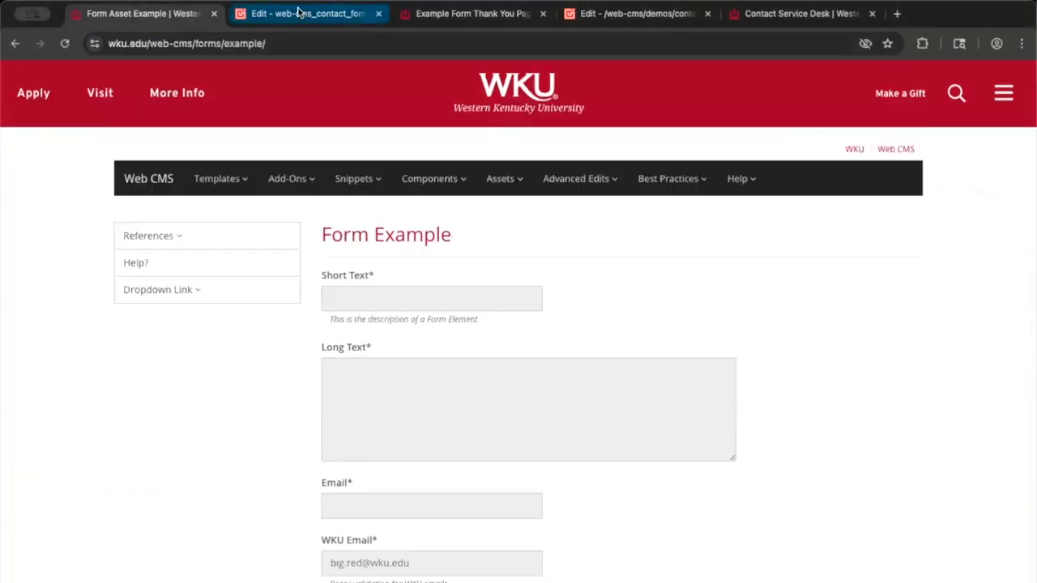
click(273, 15)
click(777, 290)
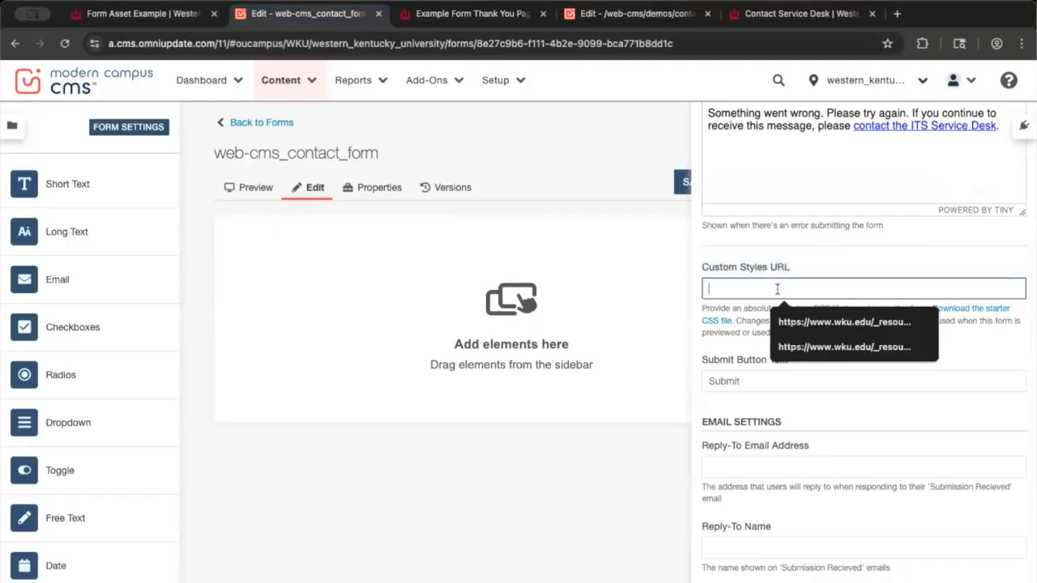
click(803, 270)
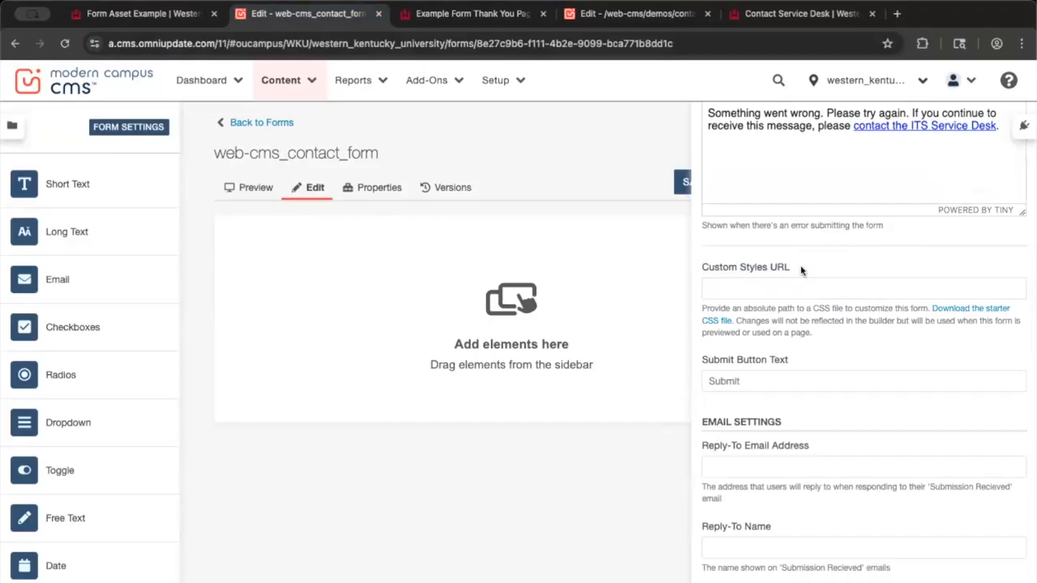
click(781, 290)
text(https://www.wku.edu/_resources/css/forms/cms-forms.css)
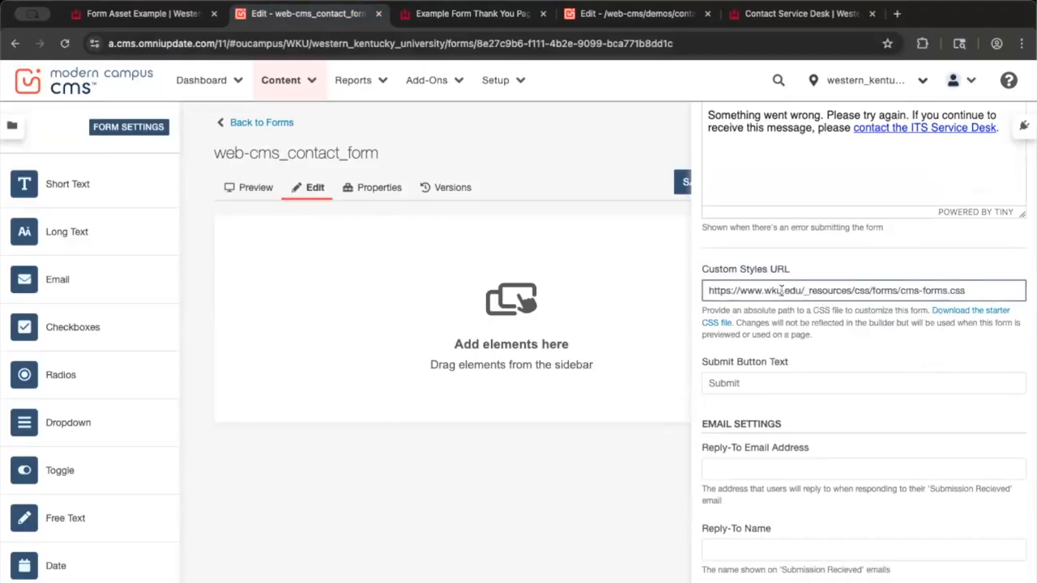
drag(968, 290, 710, 291)
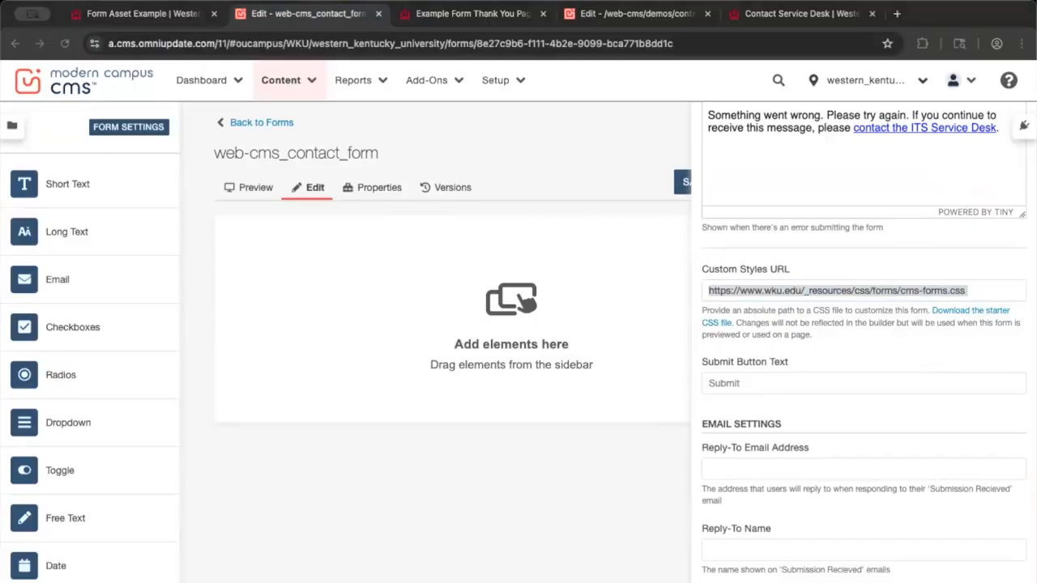
Set the Submit Button Text to 'Send Message'
click(800, 393)
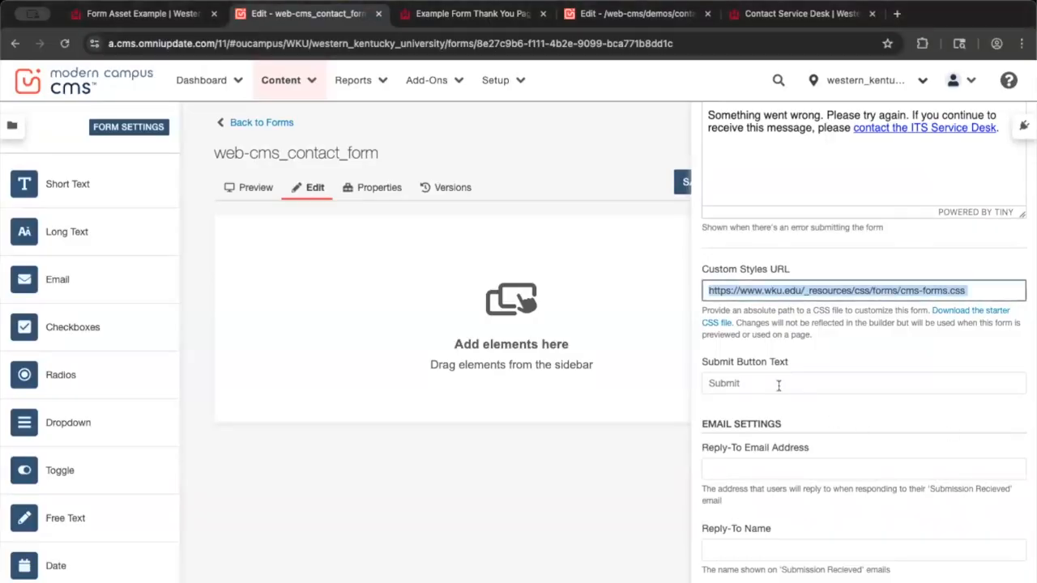
click(738, 382)
text(S)
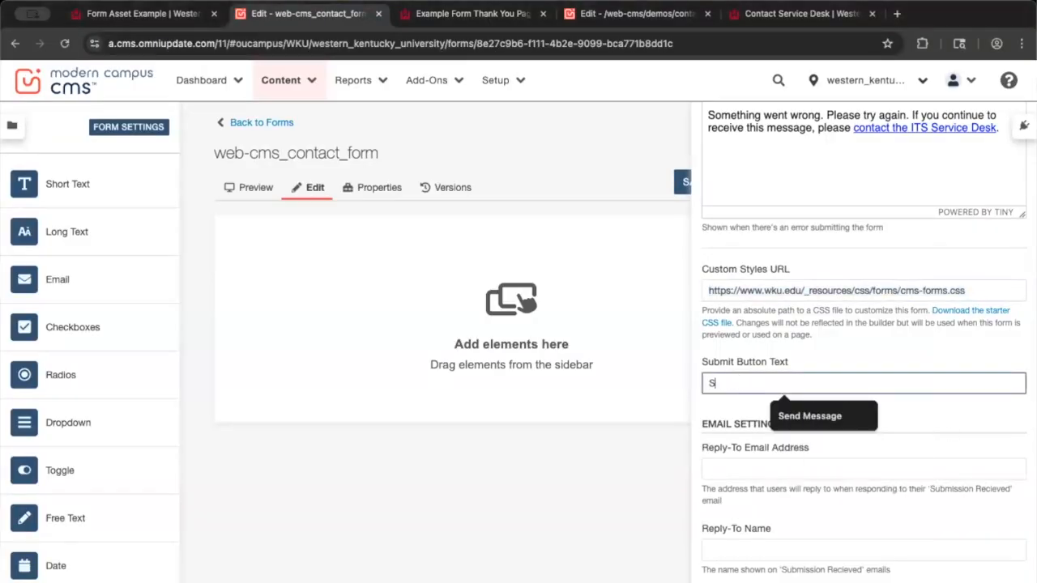
text(end Message)
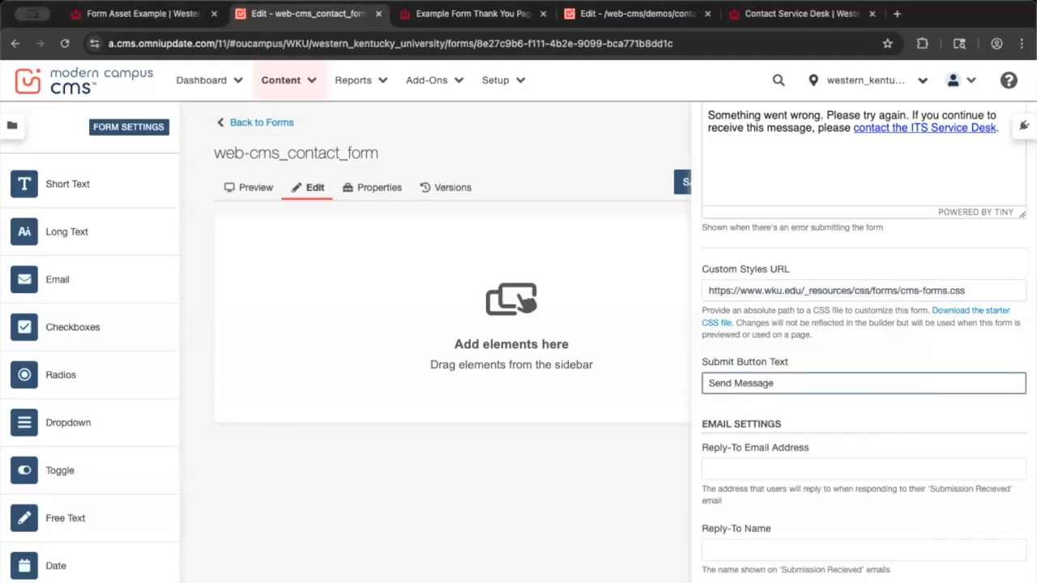
key(ctrl+a)
click(860, 360)
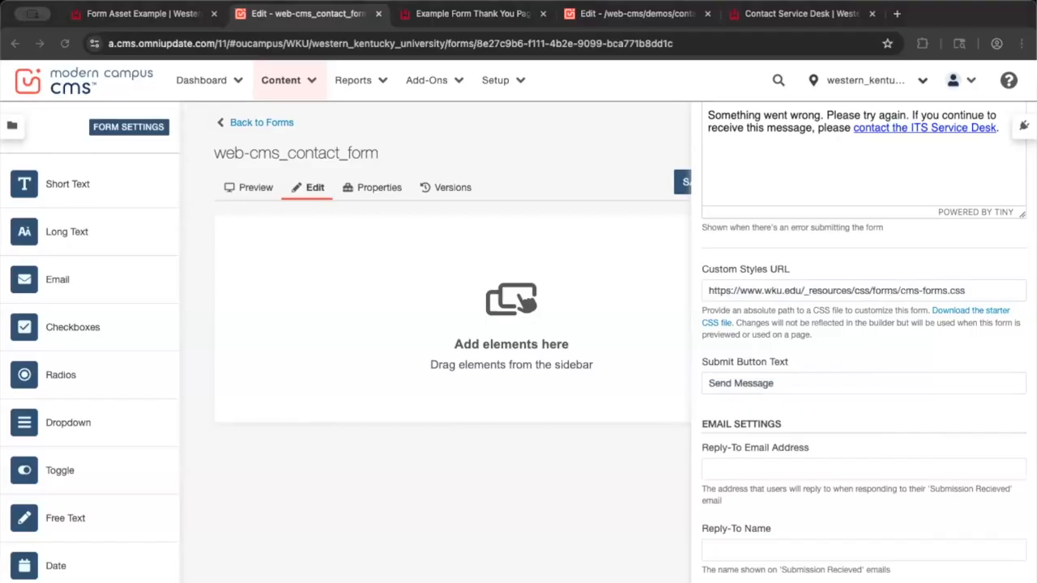
scroll(778, 359, down, 7)
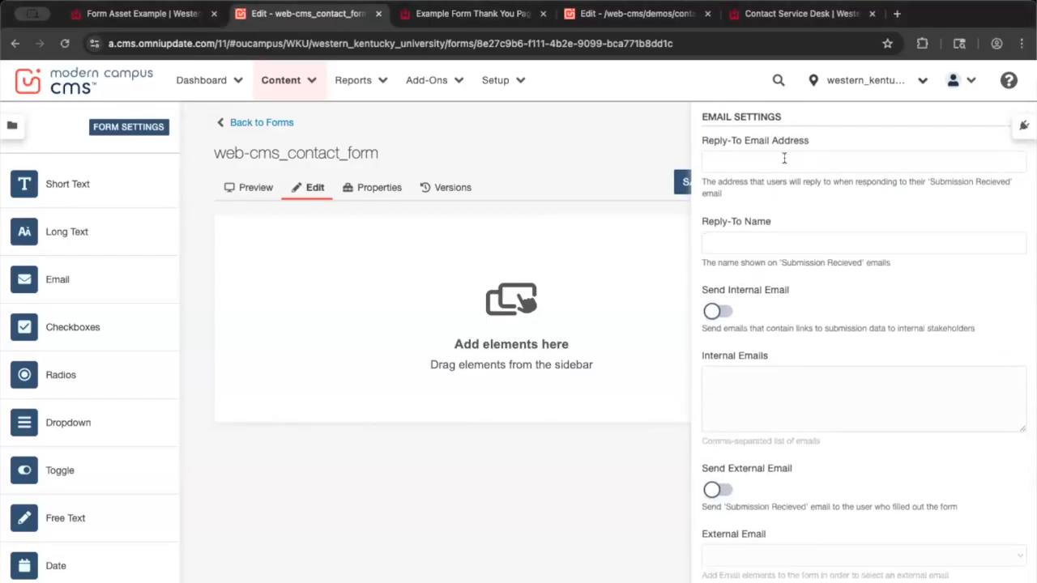
Fill Reply-To Email with the suggested no-reply address and Reply-To Name with Webmaster
click(788, 160)
click(802, 197)
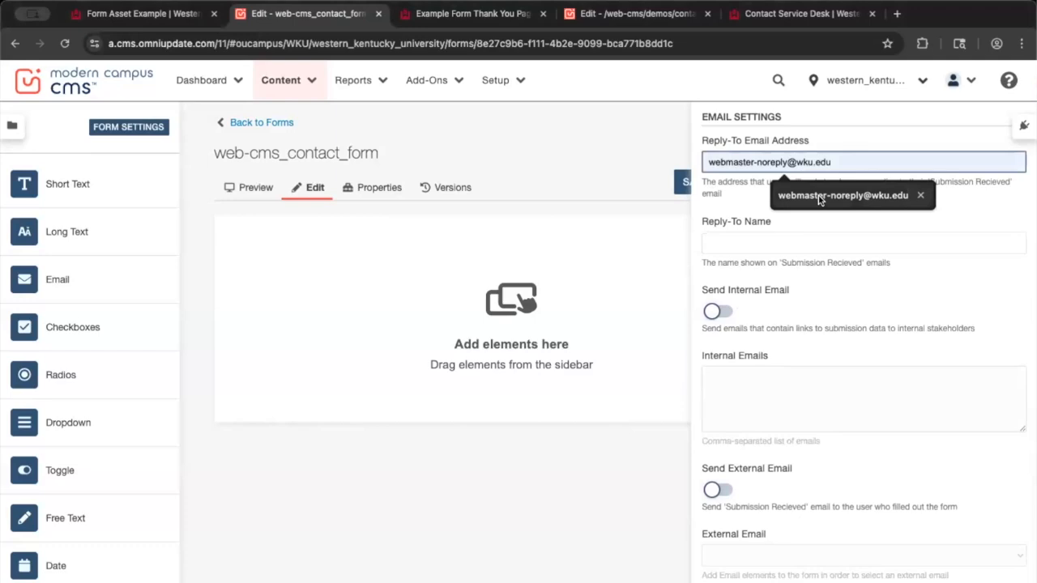
click(794, 246)
click(801, 275)
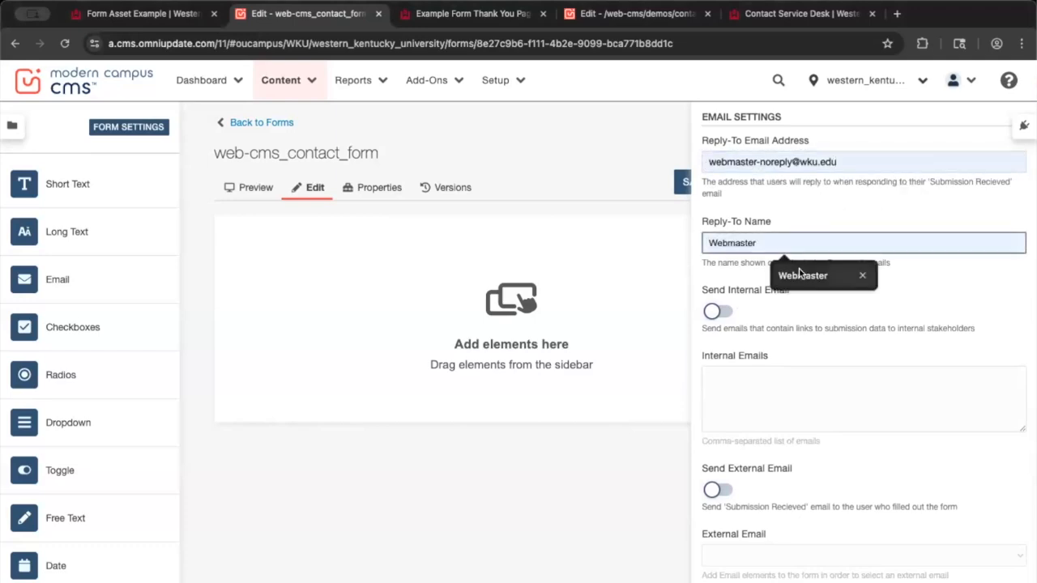
click(789, 303)
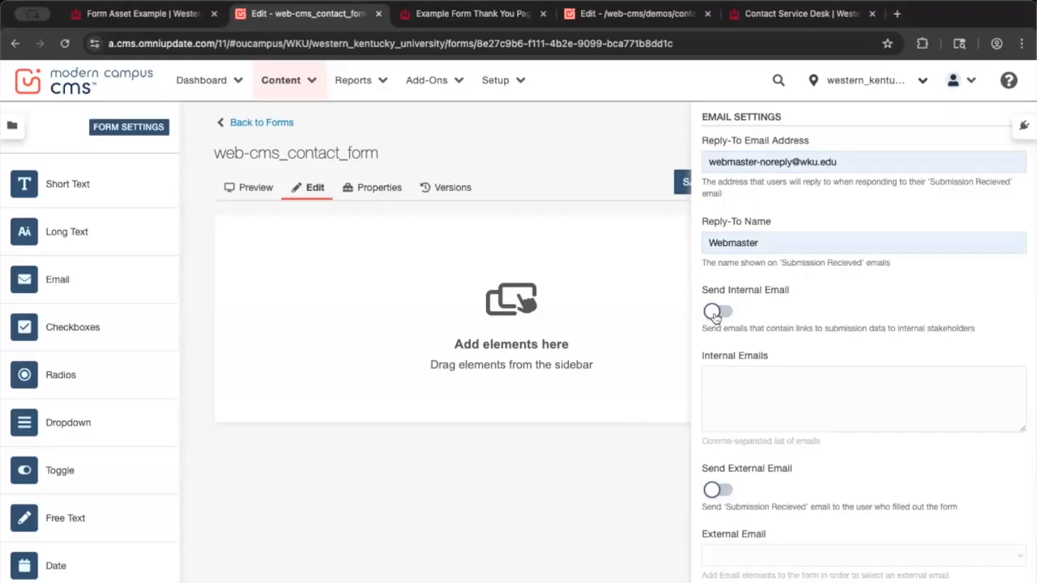
Enable internal notification emails to two wku.edu addresses, leaving external confirmation emails off
click(715, 315)
click(747, 386)
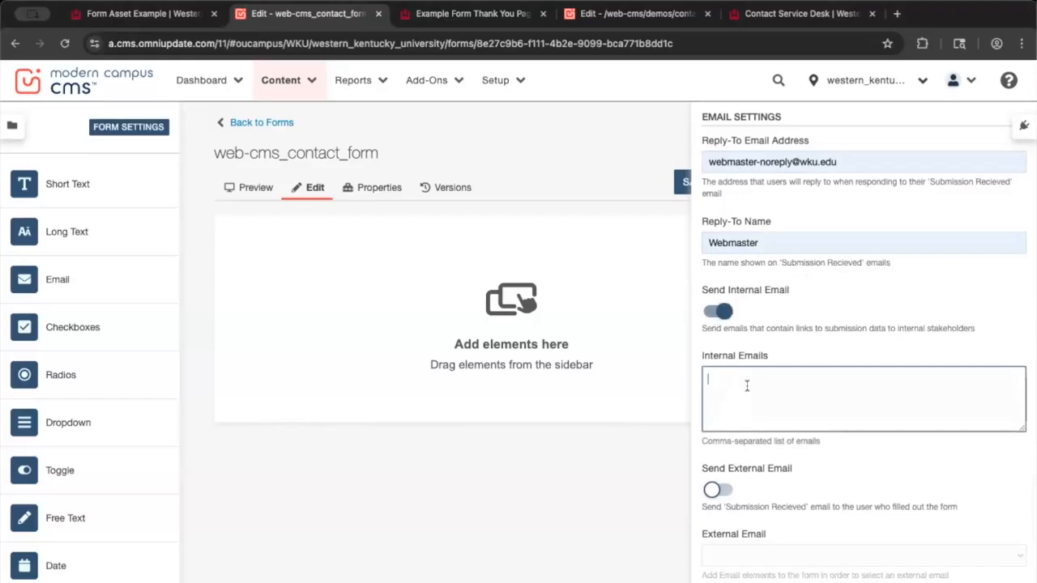
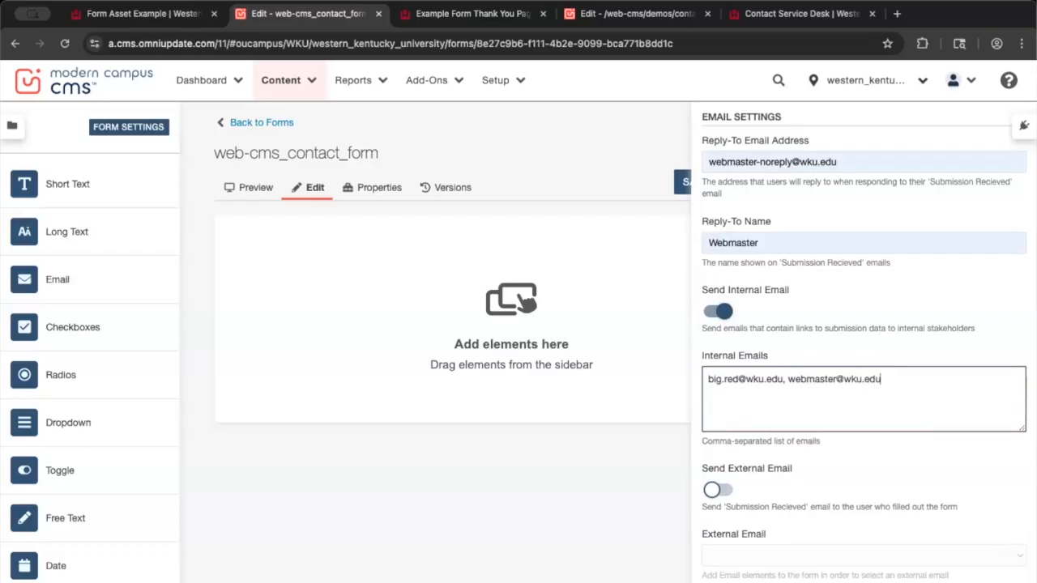
click(719, 493)
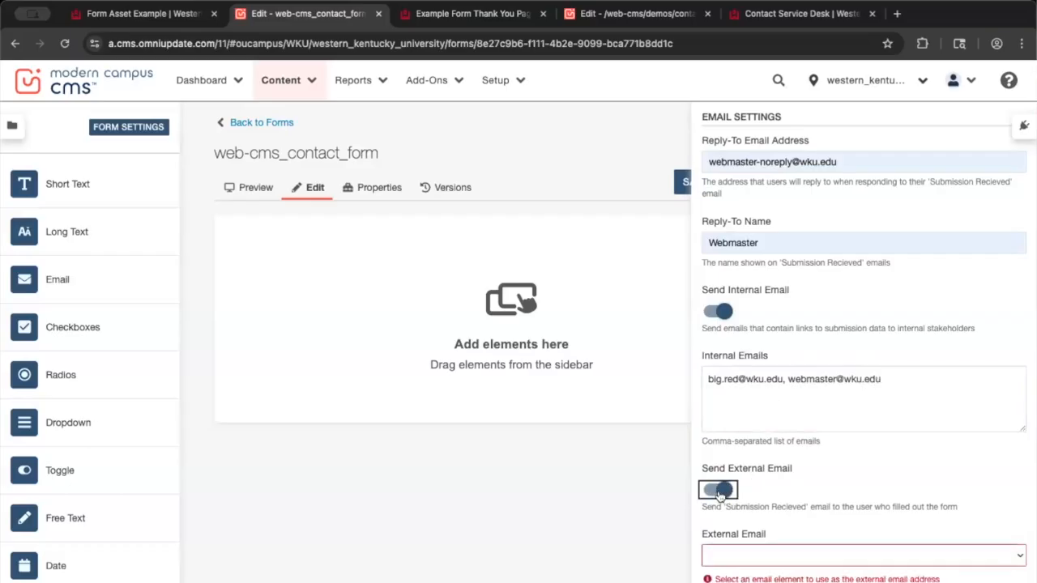
click(776, 560)
click(753, 511)
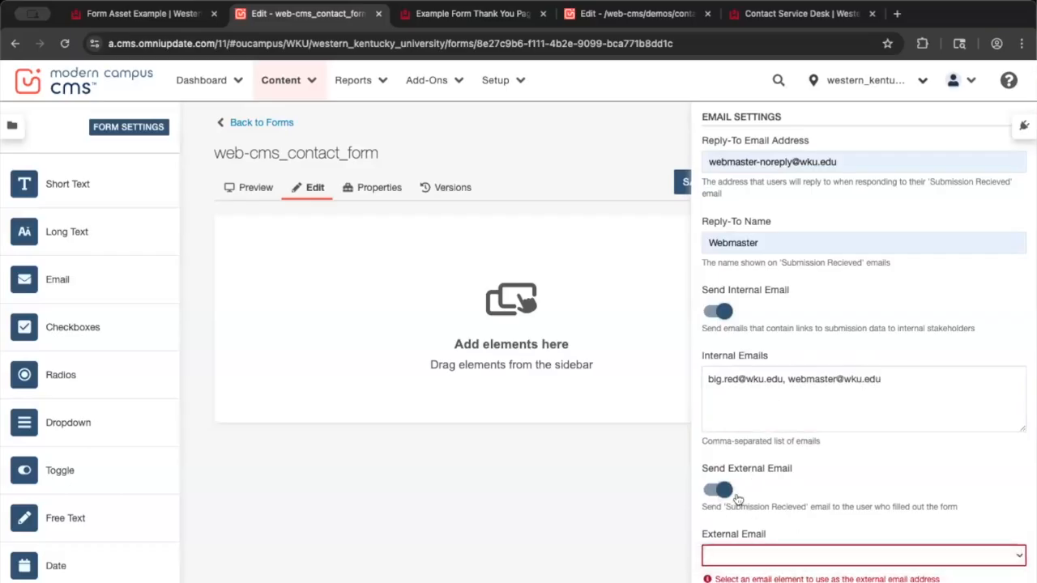
click(727, 491)
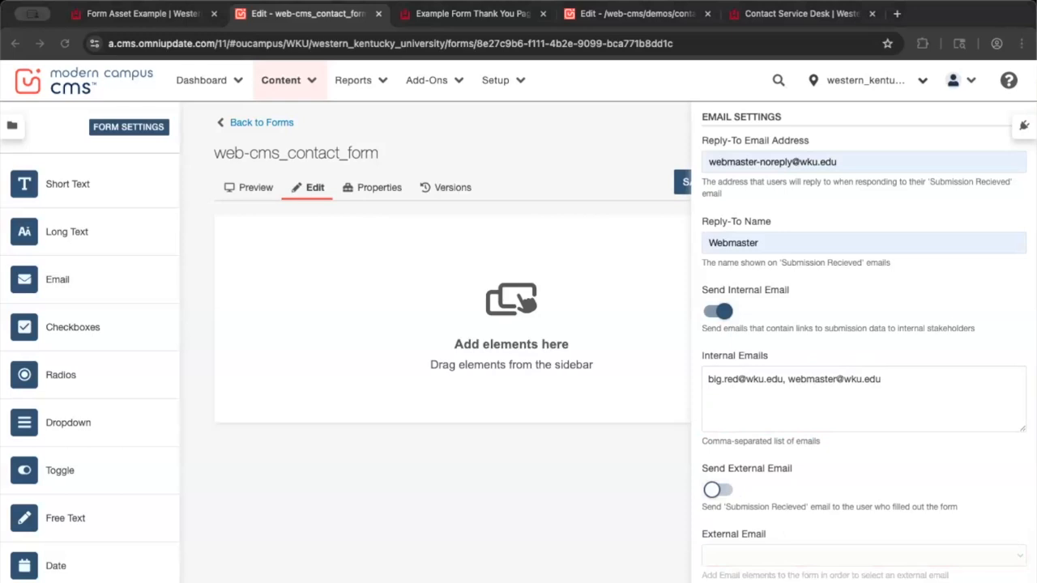
click(394, 133)
Close Form Settings, save web-cms_contact_form, and return to its Edit view
click(393, 134)
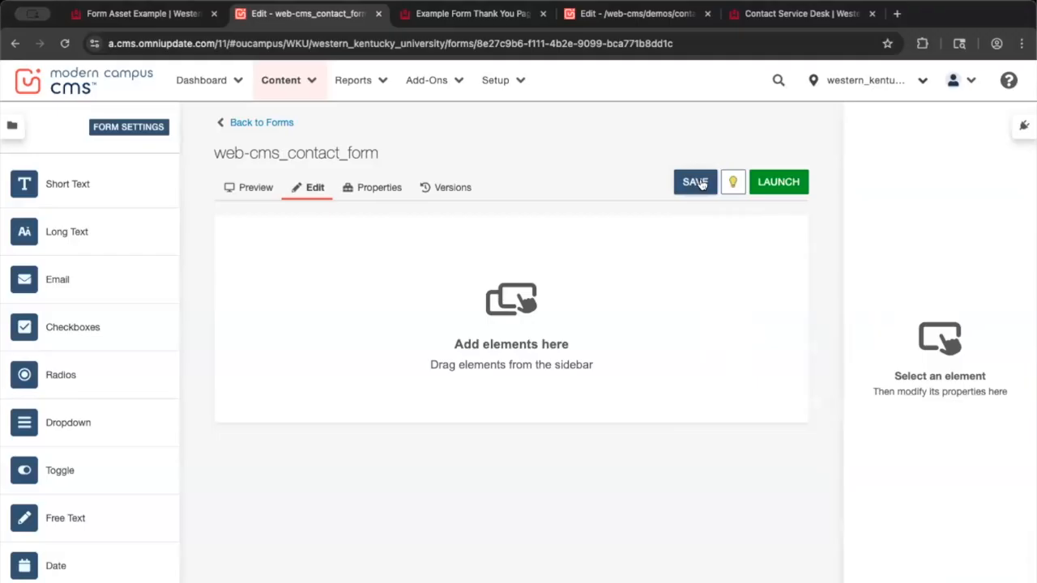
click(695, 182)
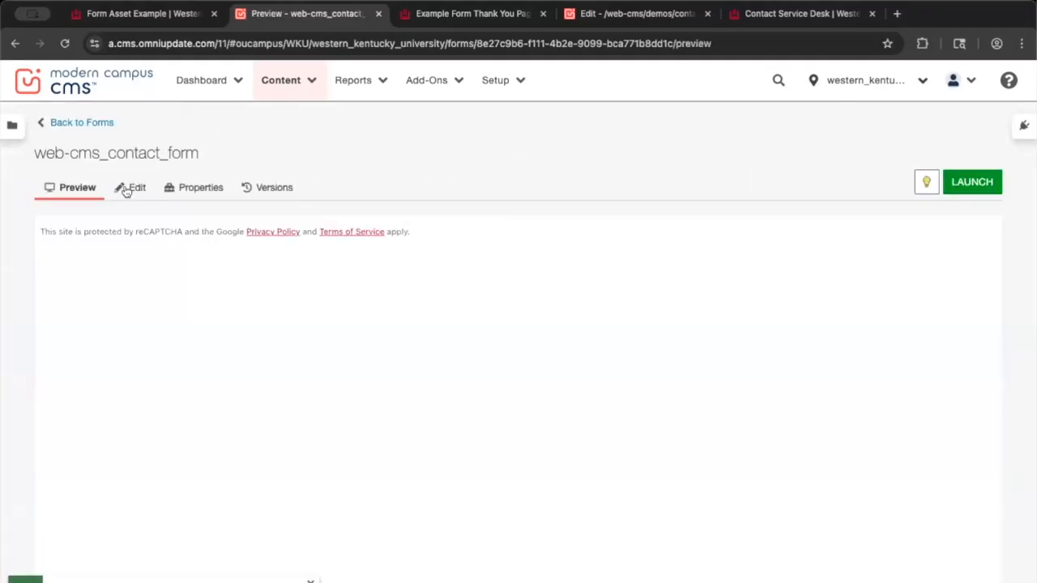
click(129, 188)
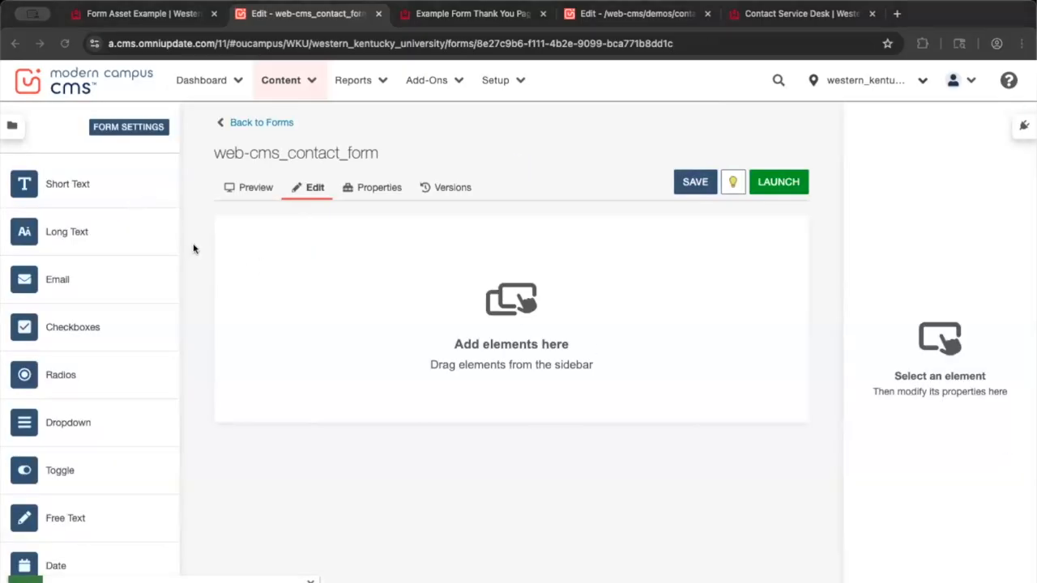
Place Short Text and Long Text fields on the form, adding then deleting an Email field
drag(44, 185, 336, 244)
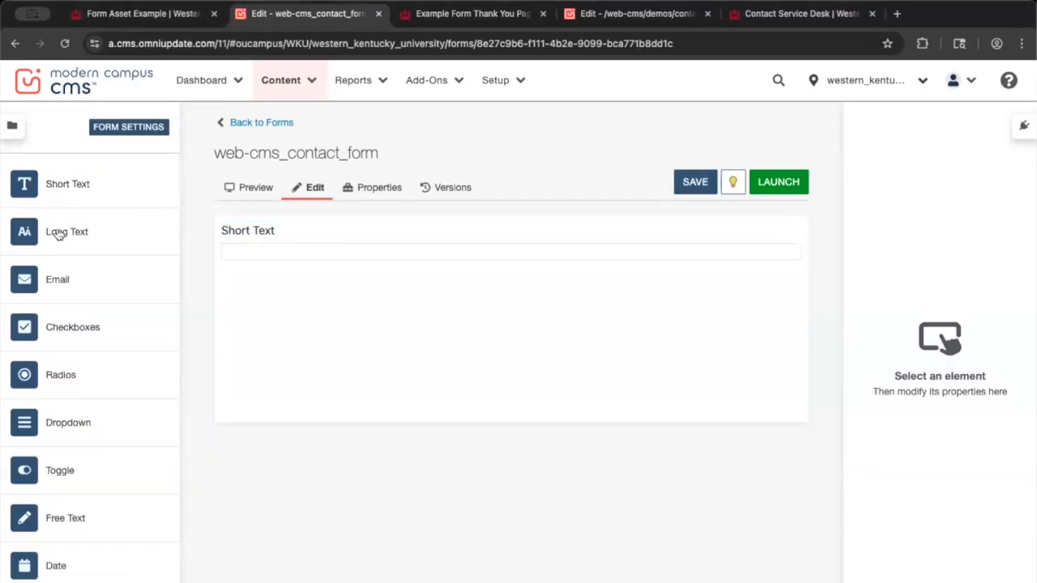
drag(51, 232, 333, 281)
drag(51, 273, 303, 264)
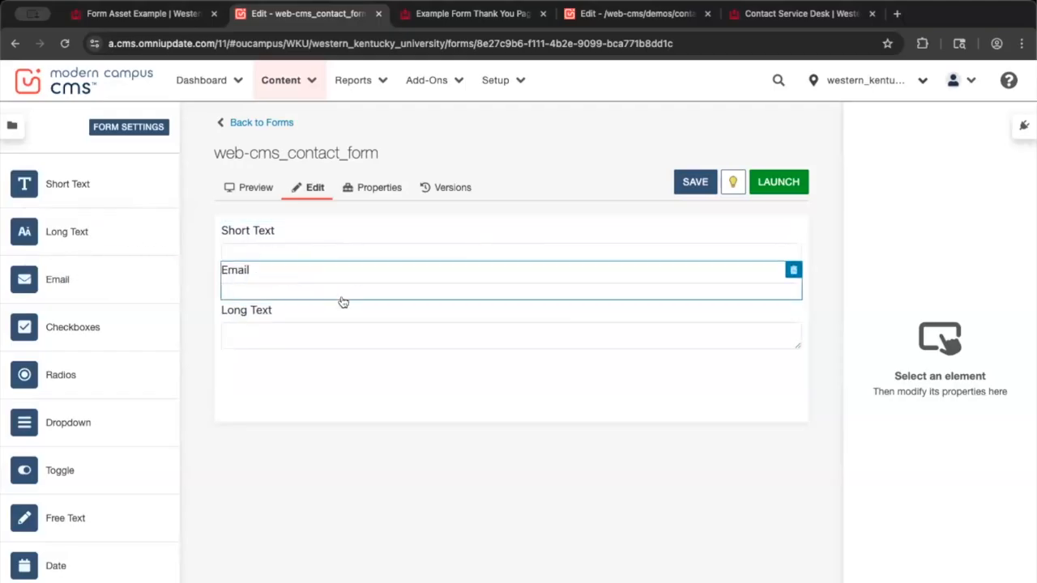
drag(421, 292, 387, 287)
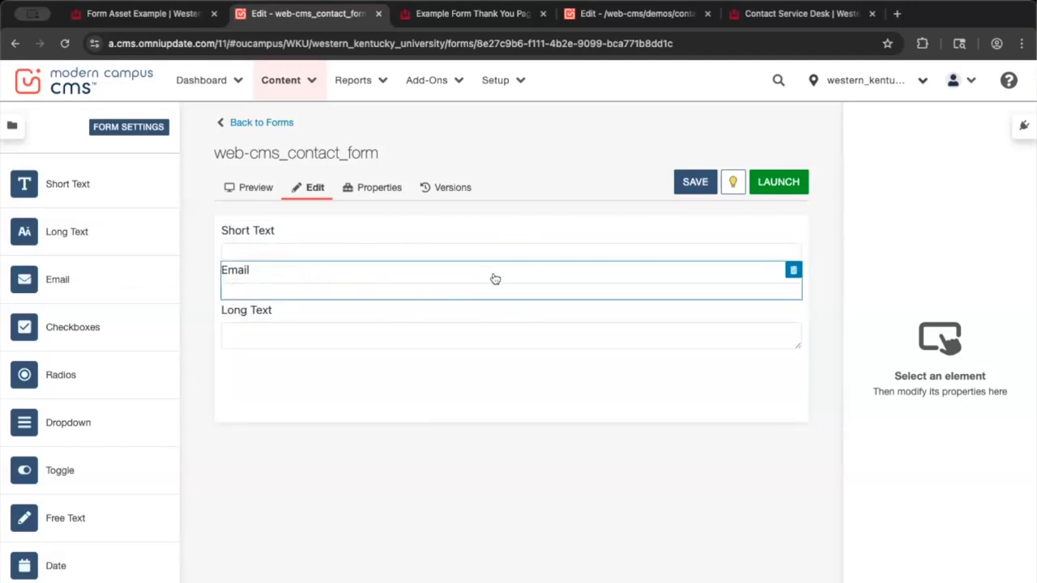
click(793, 271)
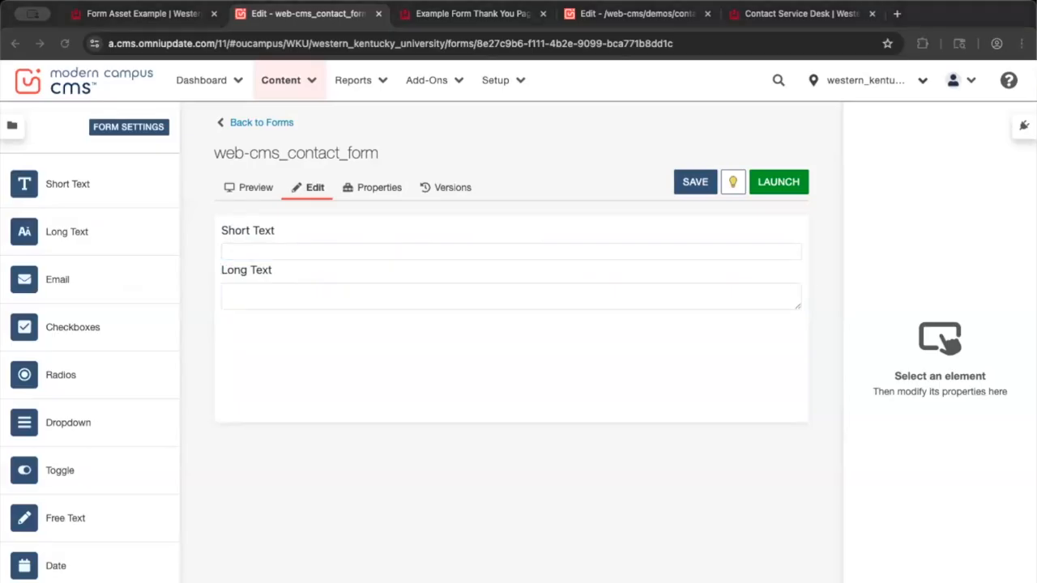
click(363, 245)
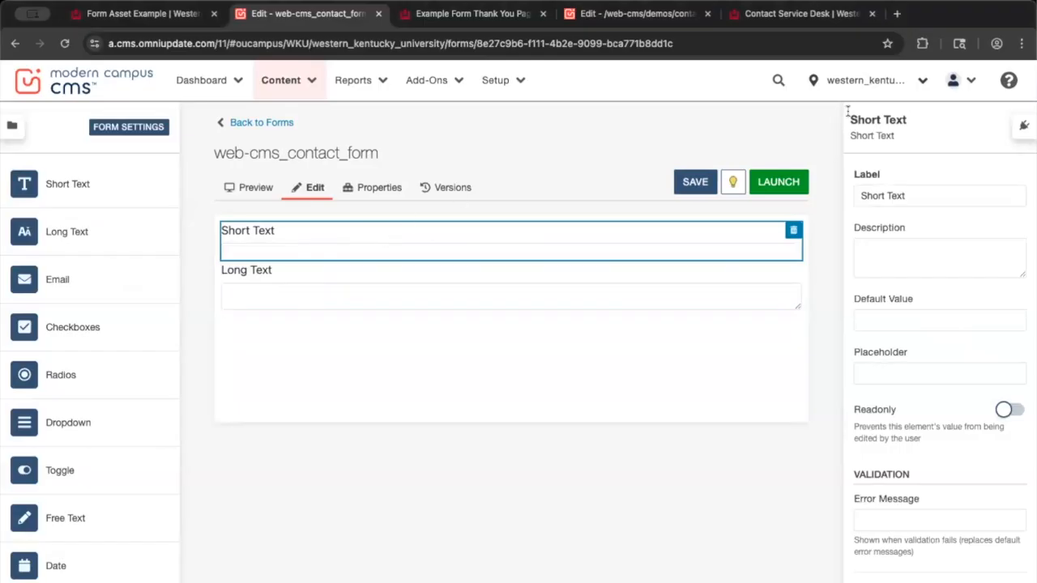
Relabel the Short Text field 'Name' and the Long Text field 'Message'
click(915, 195)
triple_click(915, 194)
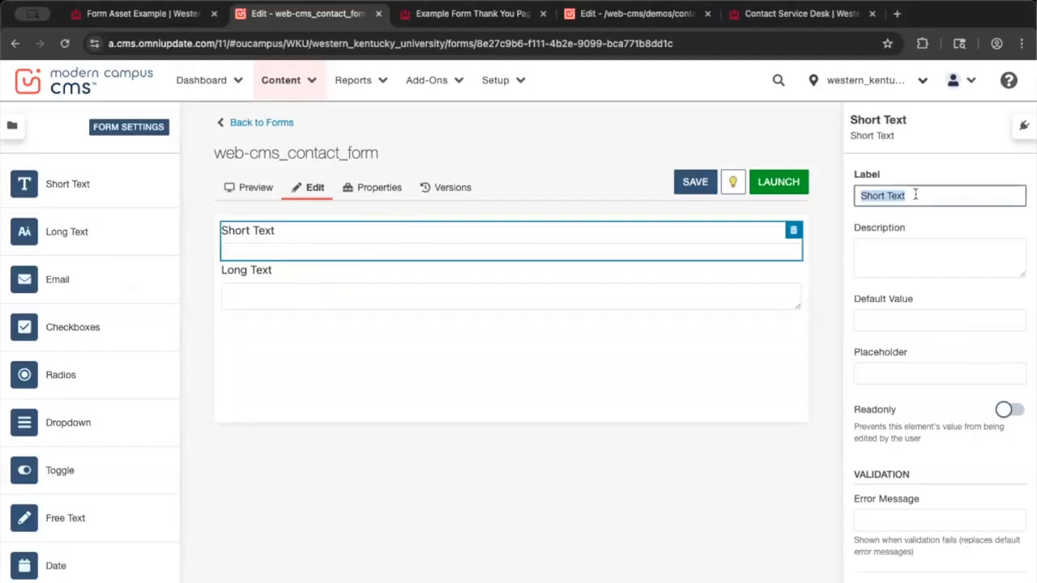
text(Name)
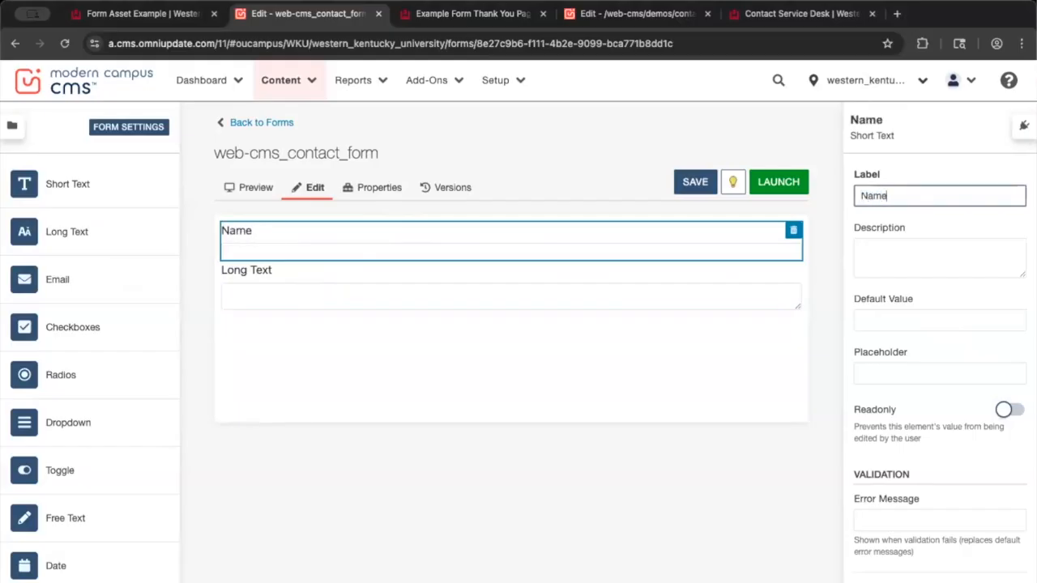
click(663, 289)
triple_click(929, 194)
text(Message)
Mark the Name field as required
click(633, 240)
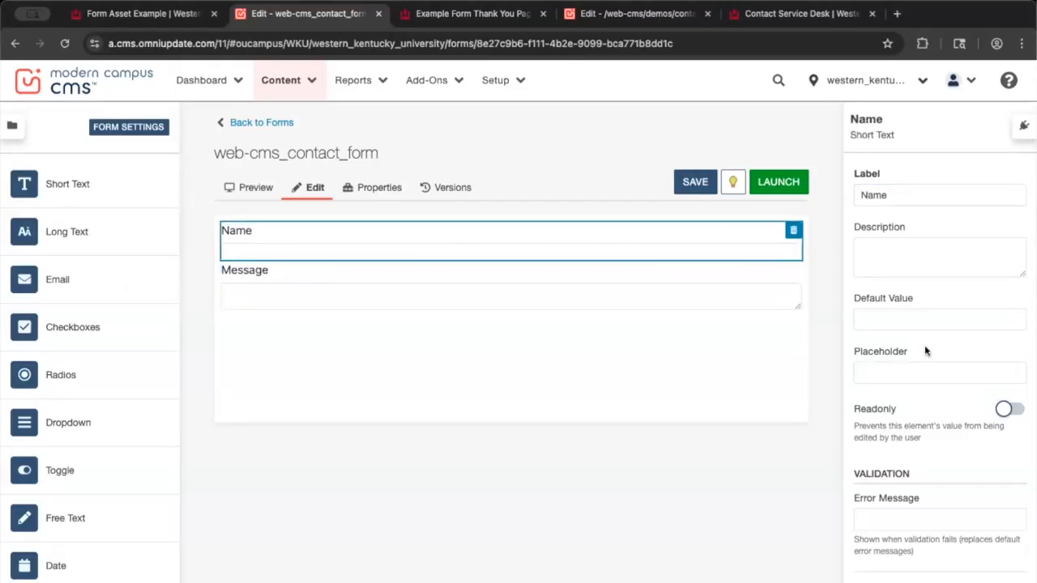
scroll(926, 351, down, 3)
click(1009, 432)
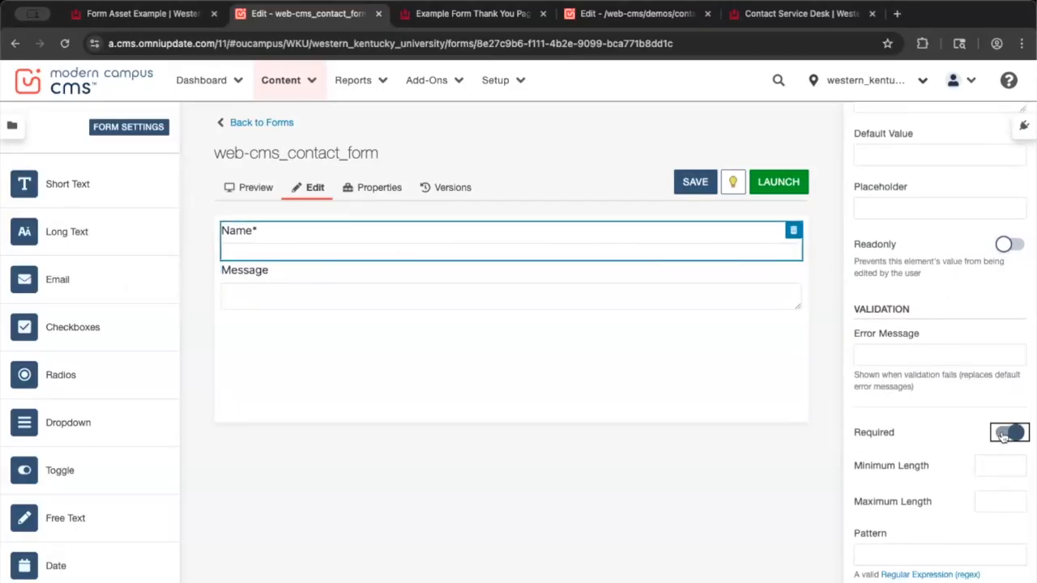
click(473, 352)
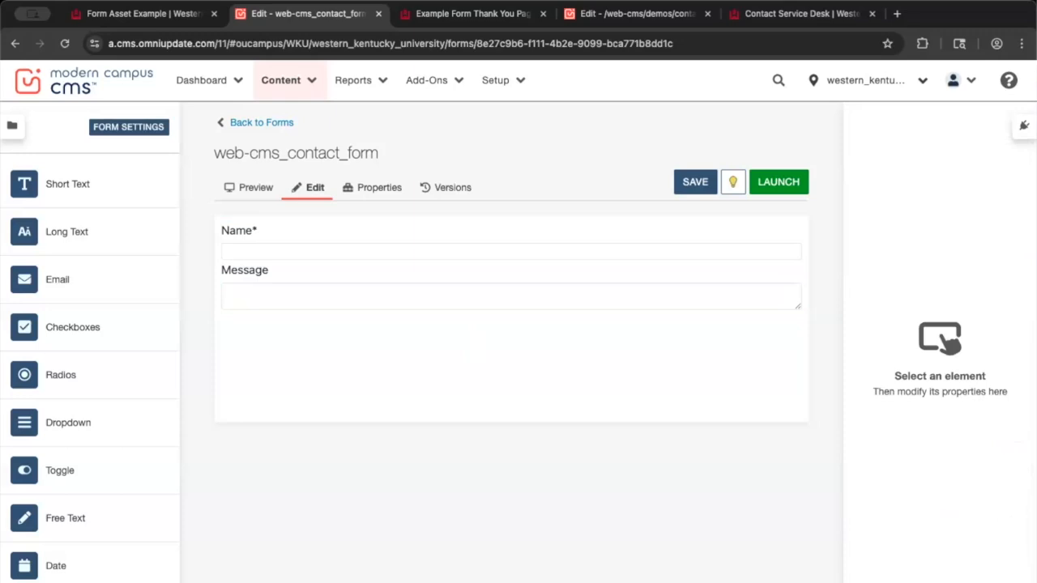
Save the form and test the Name and Message fields in the preview
click(697, 183)
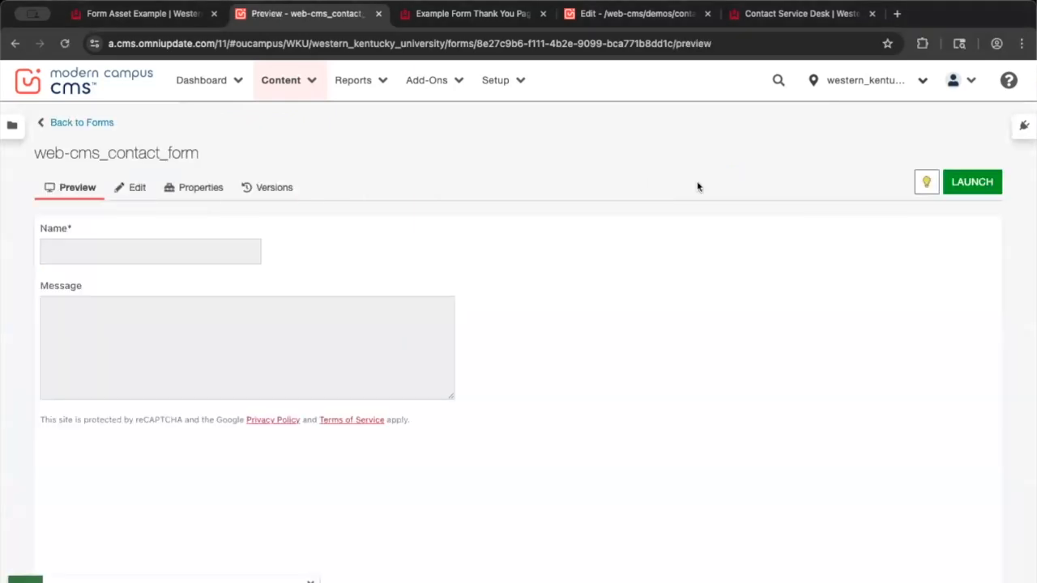
click(131, 250)
click(132, 330)
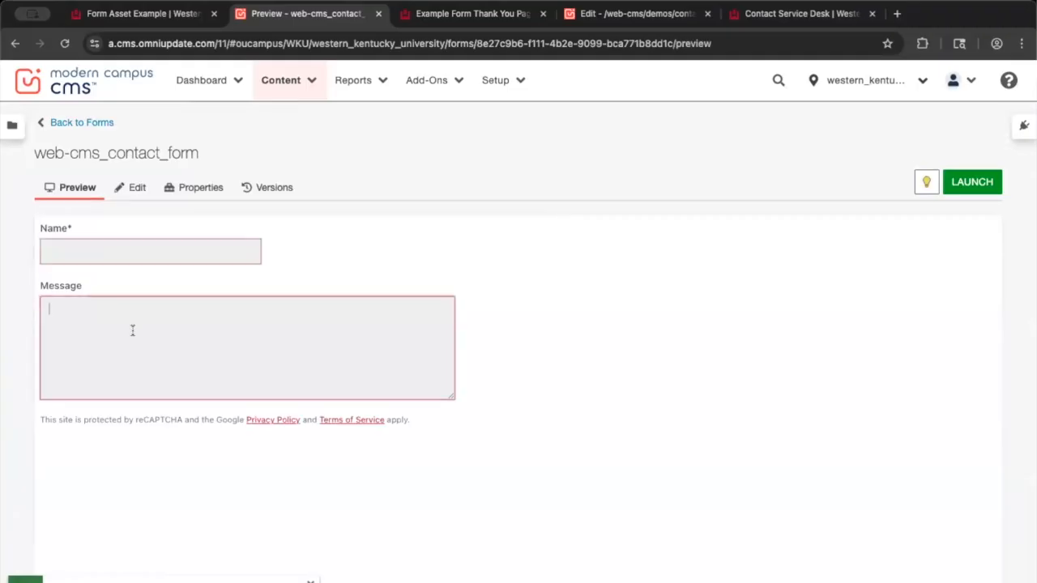
click(692, 292)
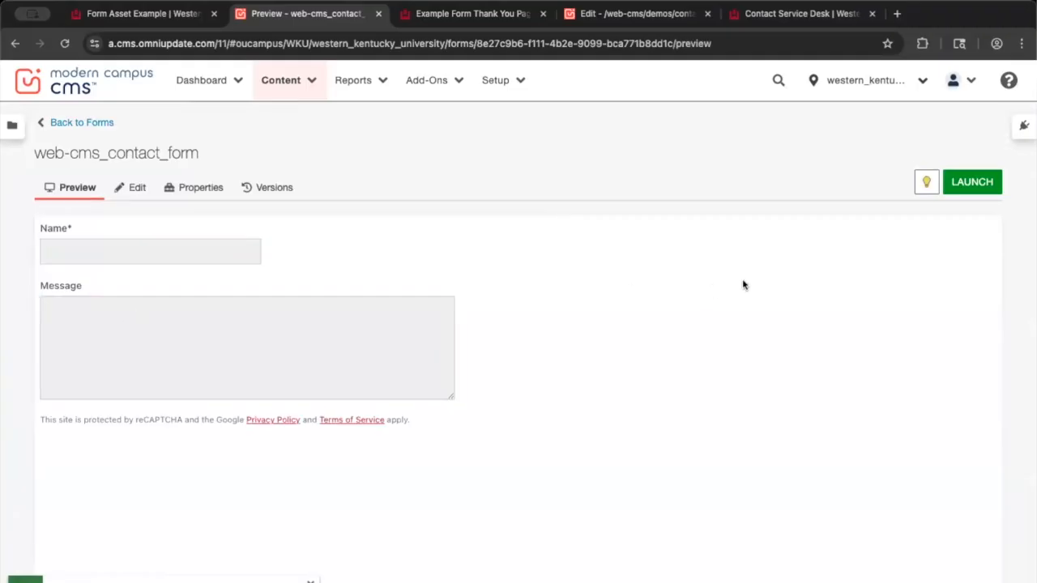
Launch the form with version description 'New contact form'
click(969, 185)
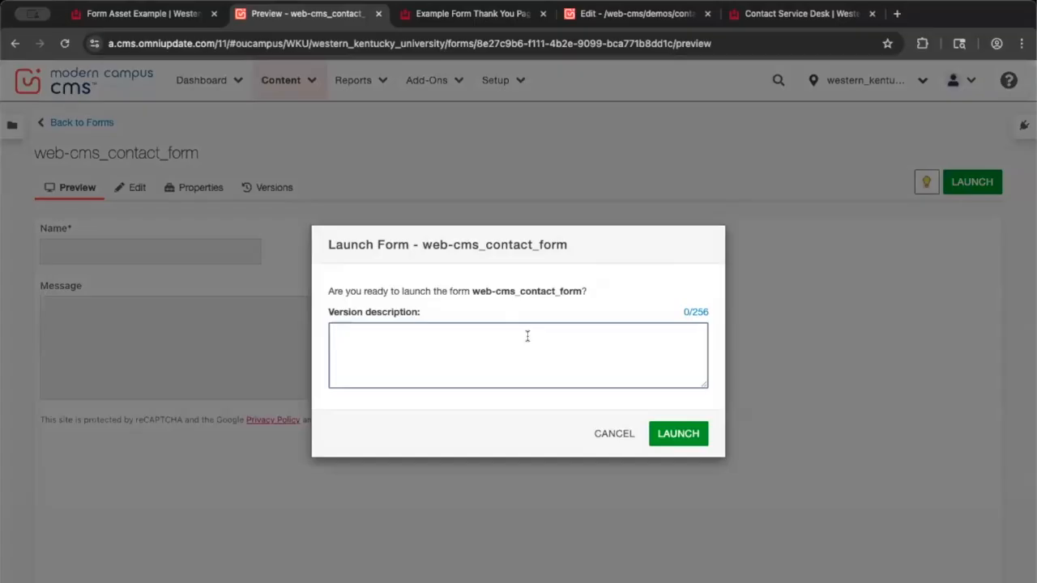
click(527, 335)
text(New contact form!)
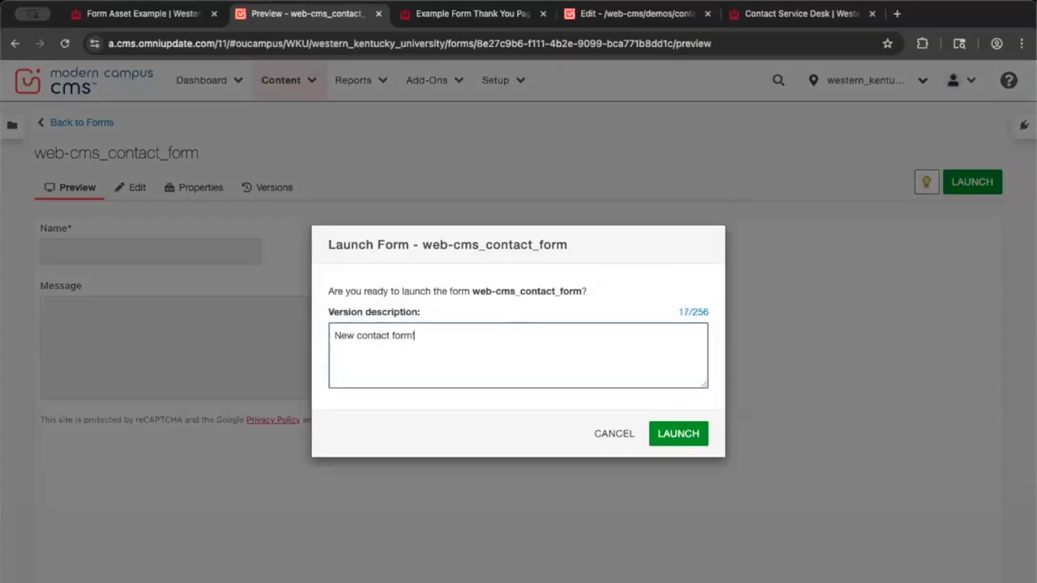
click(663, 434)
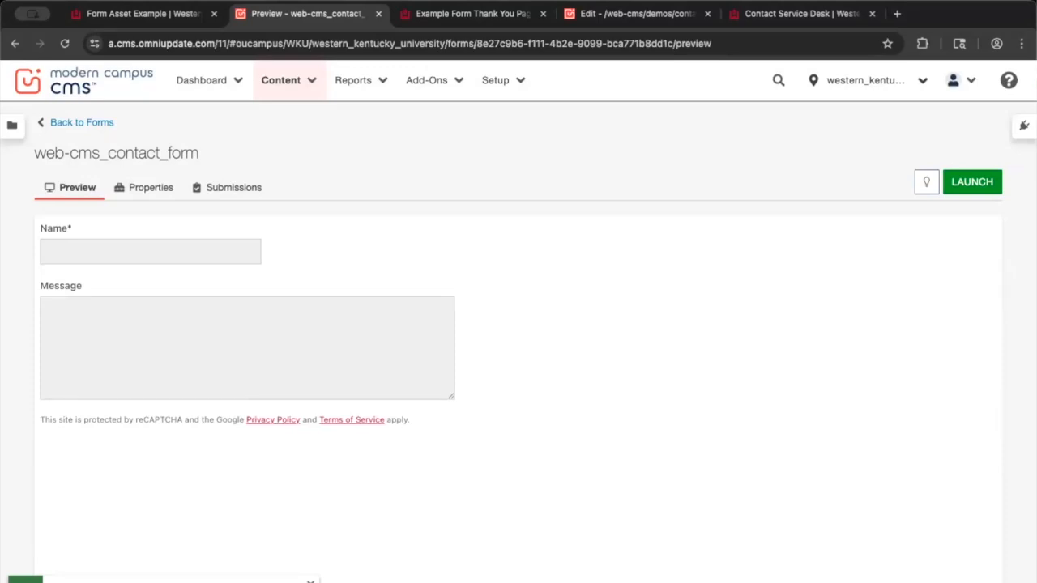
Insert web-cms_contact_form into the Contact Us page's main content and save it
click(599, 14)
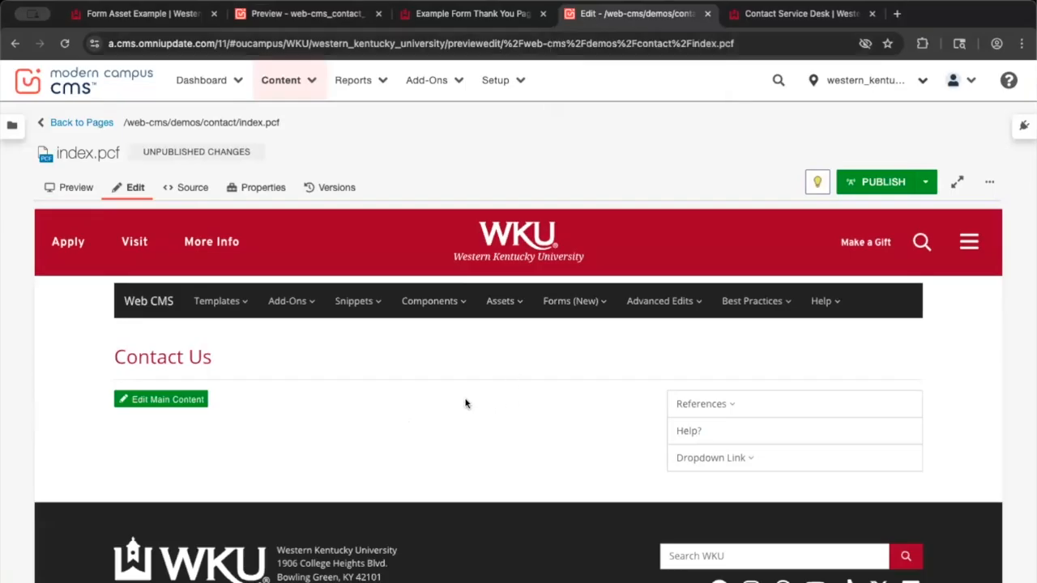
click(171, 403)
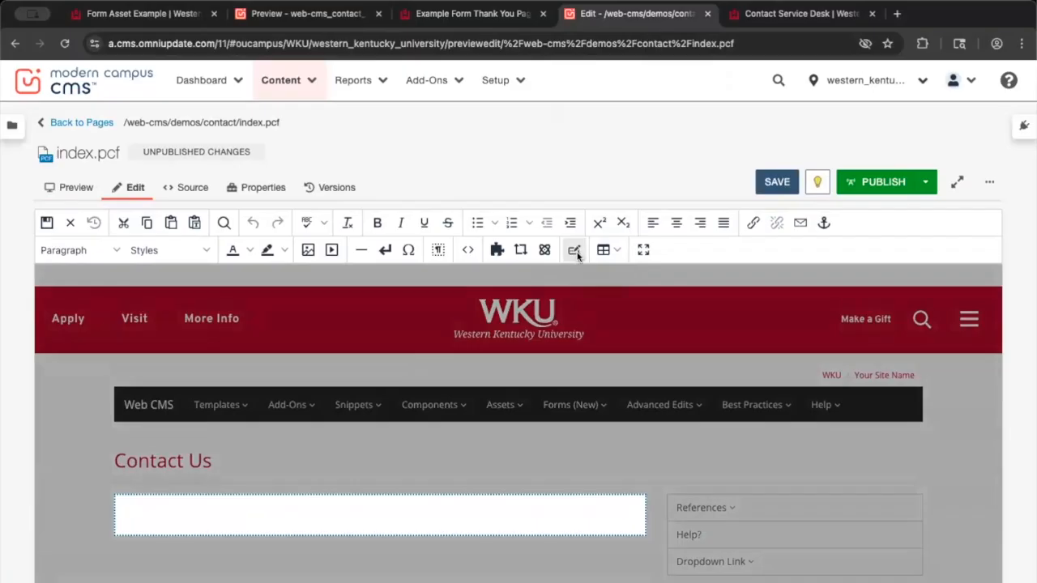
click(575, 251)
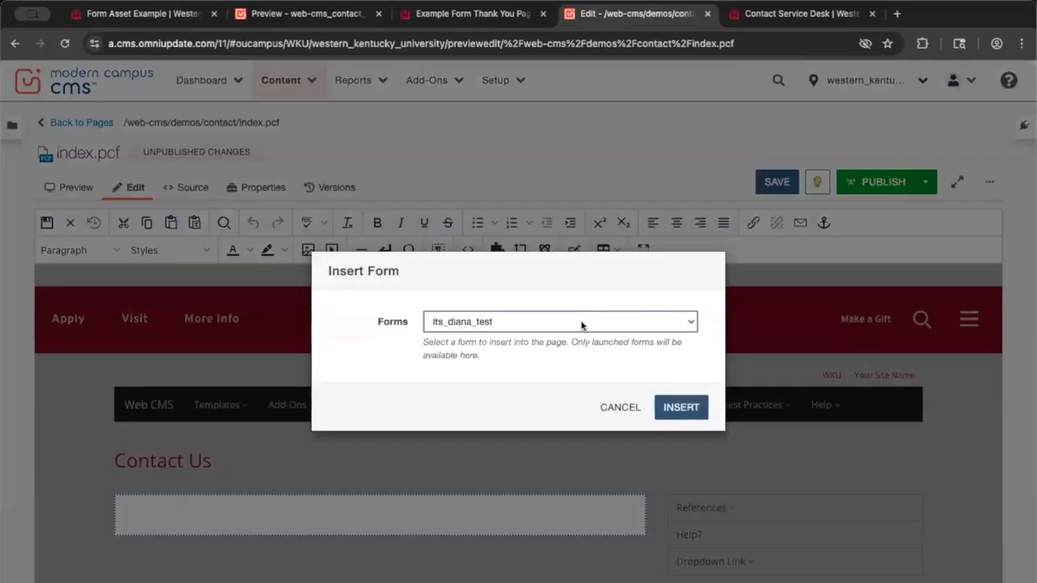
click(581, 322)
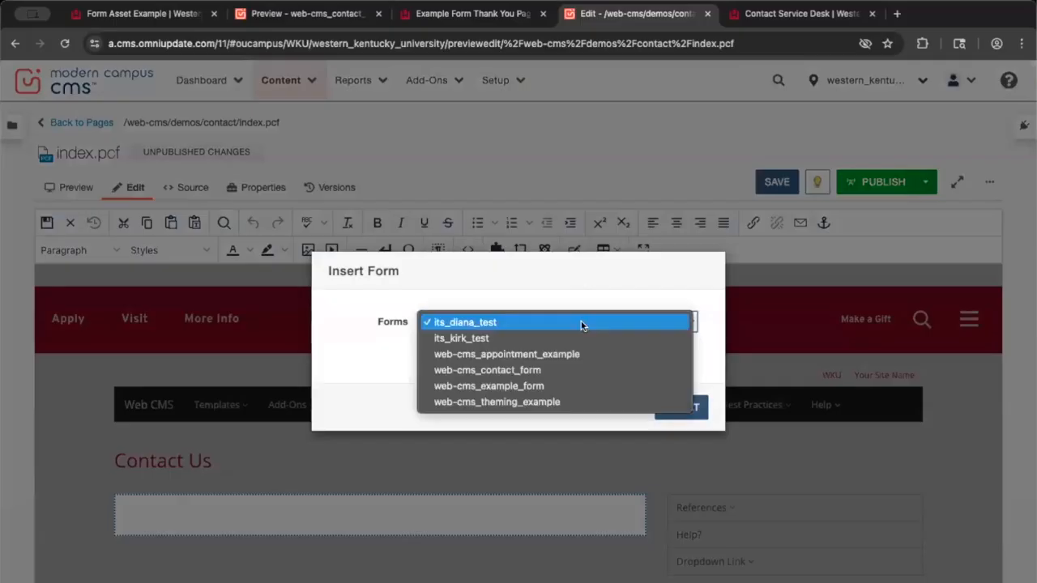
click(576, 370)
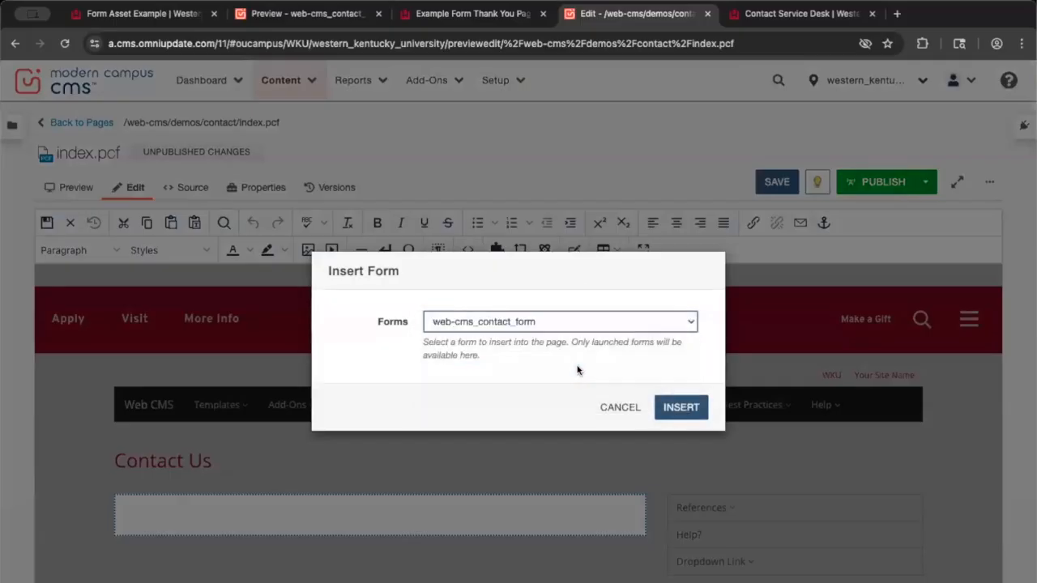
click(680, 407)
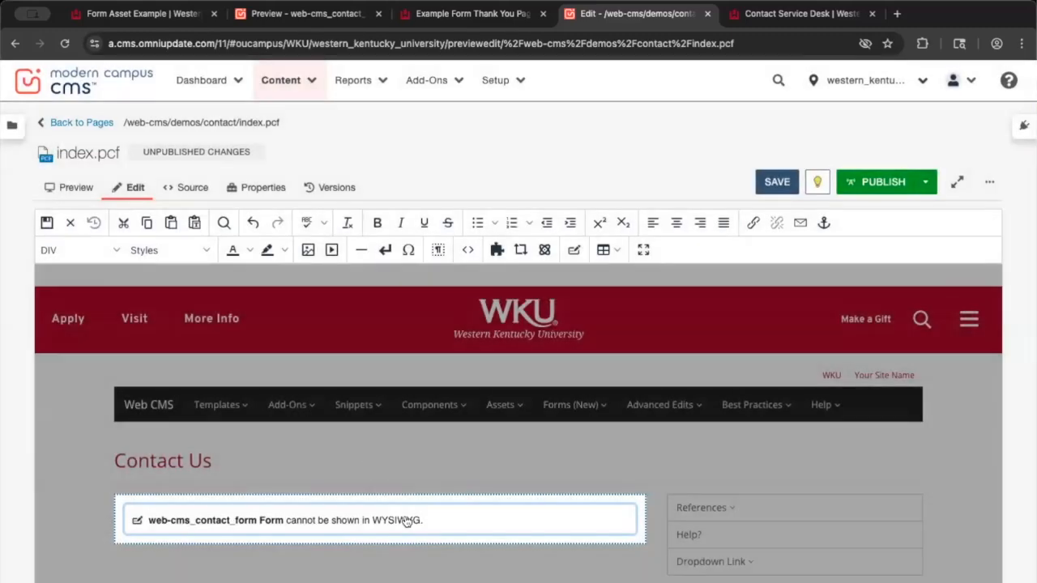
click(405, 522)
click(778, 181)
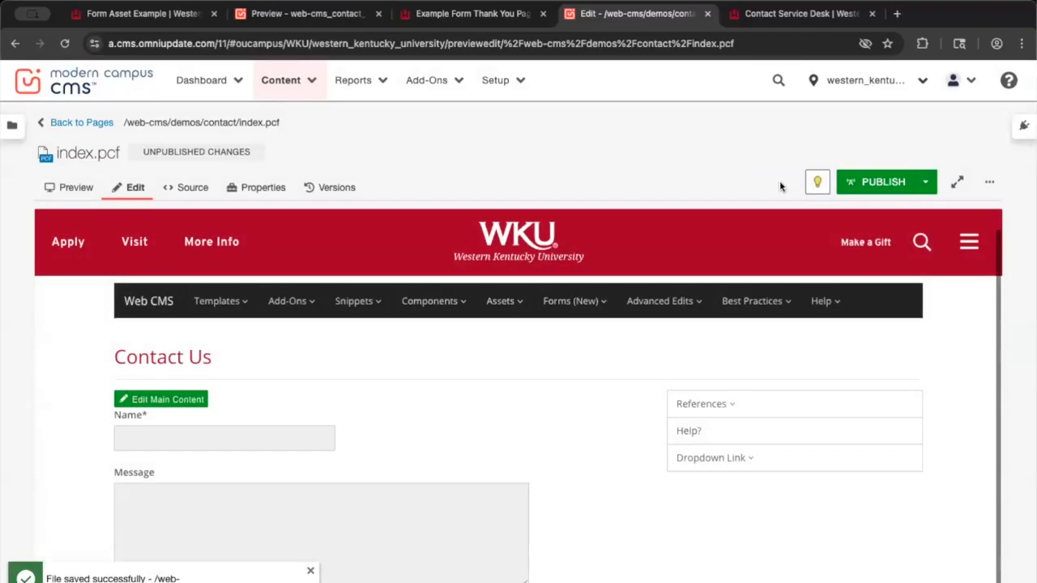
Publish the Contact Us page with version note 'new form!' and view the live page
scroll(610, 394, down, 1)
click(871, 181)
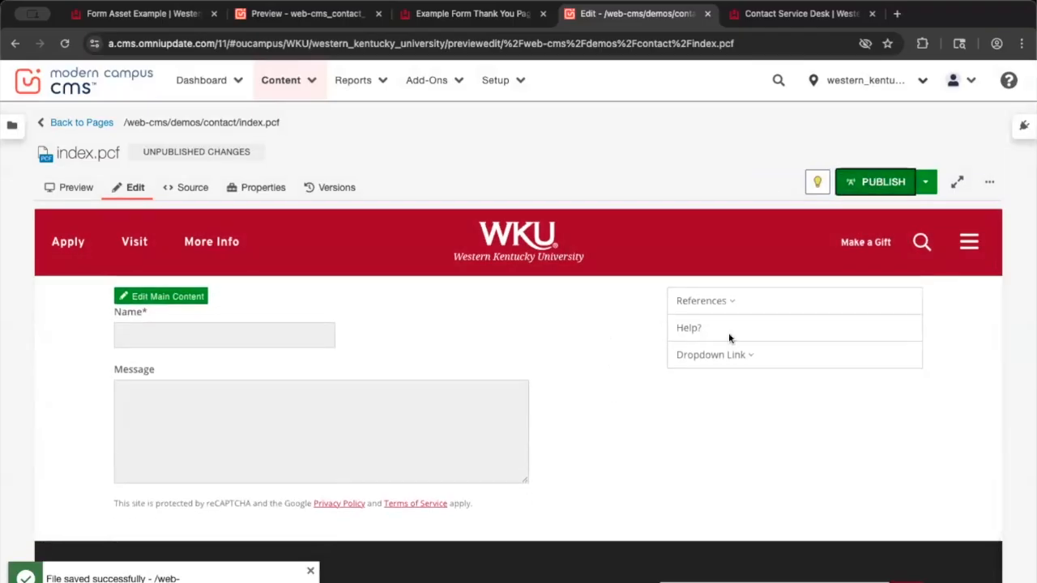
click(557, 428)
text(new form!)
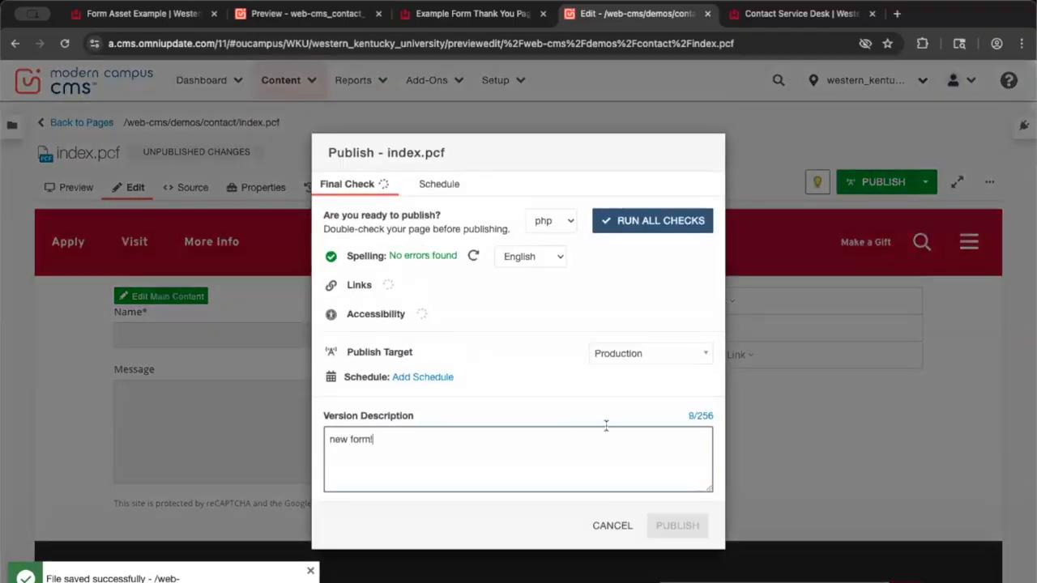
click(677, 526)
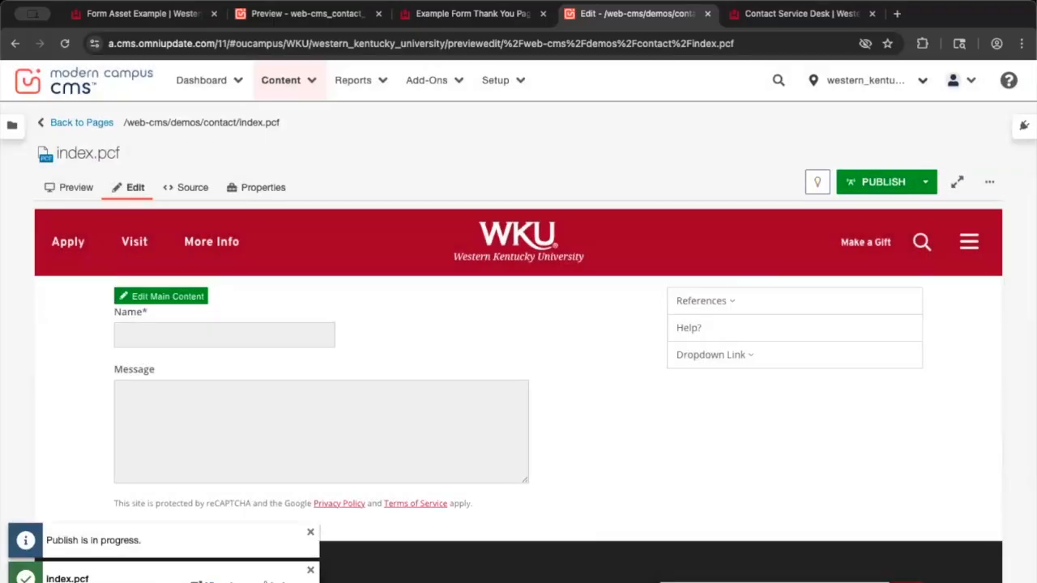
click(266, 580)
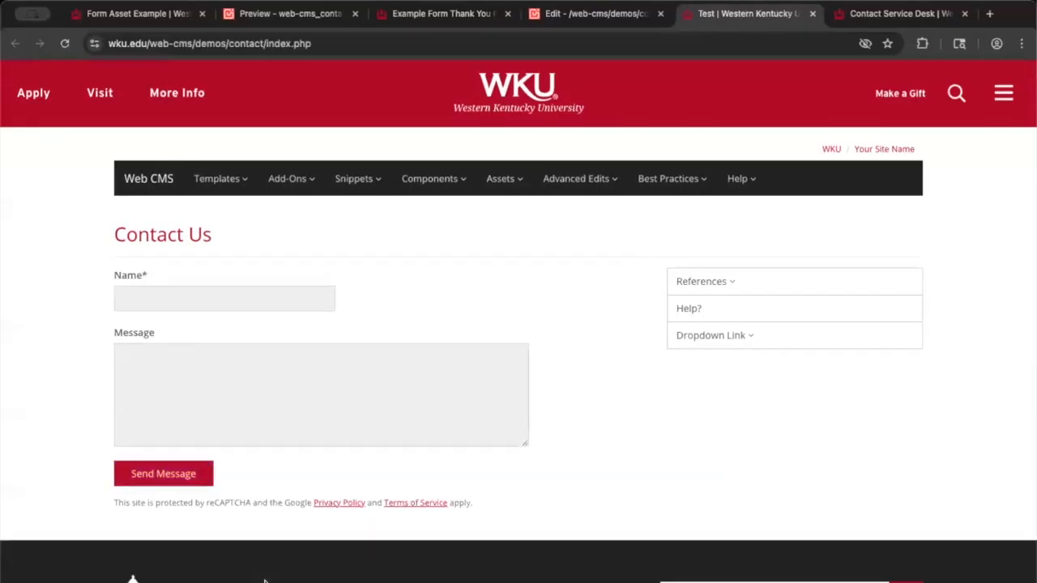
Switch to the Contact Service Desk tab with Ctrl+Tab
key(ctrl+Tab)
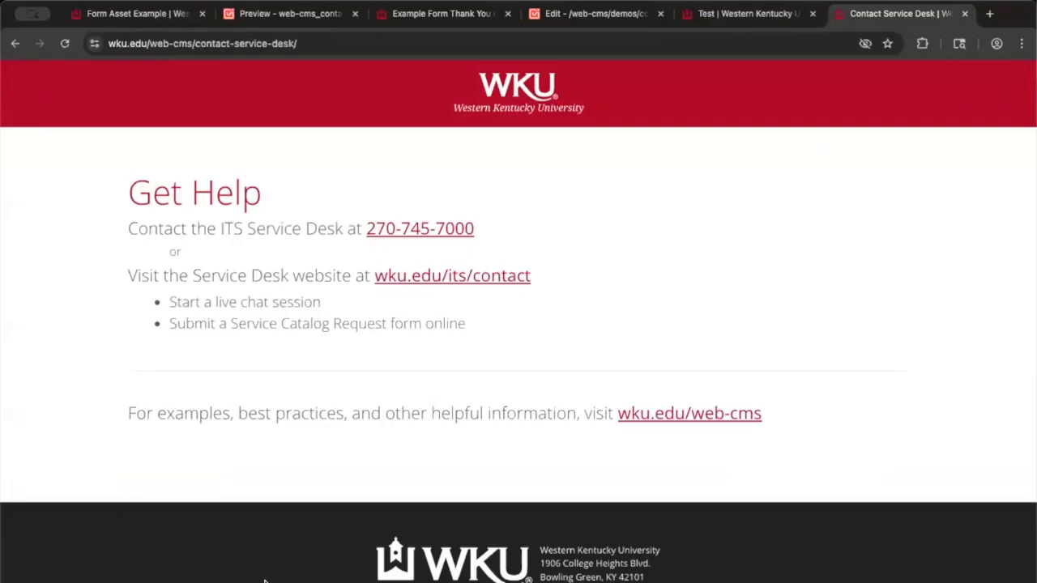